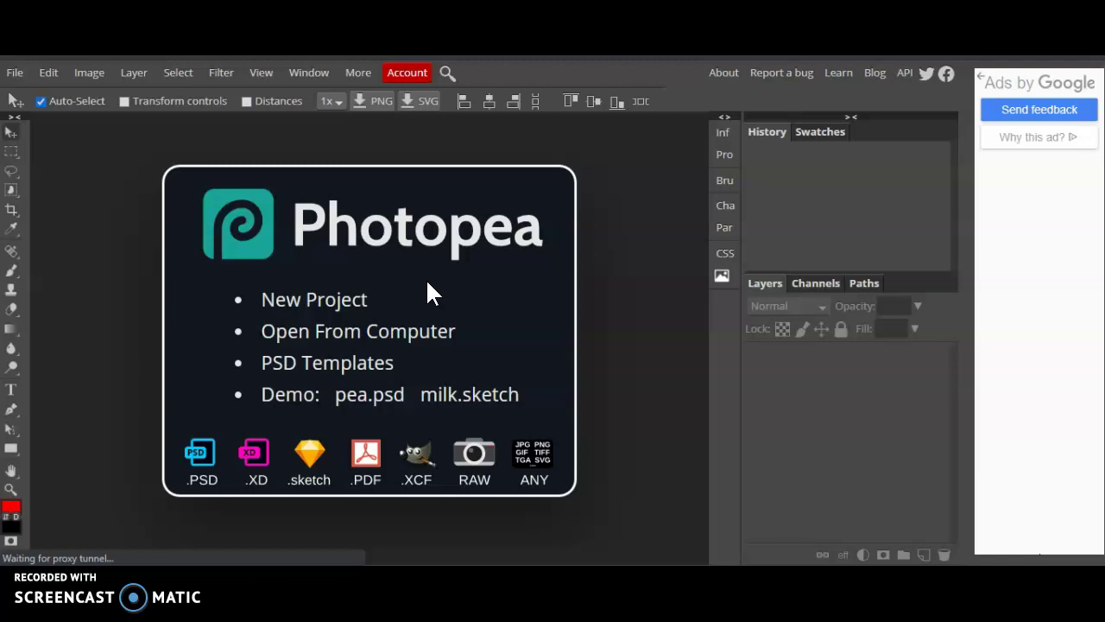
Start a new project, name it "thumb" and set its background to Transparent.
{"action": "left_click", "coordinate": [333, 309]}
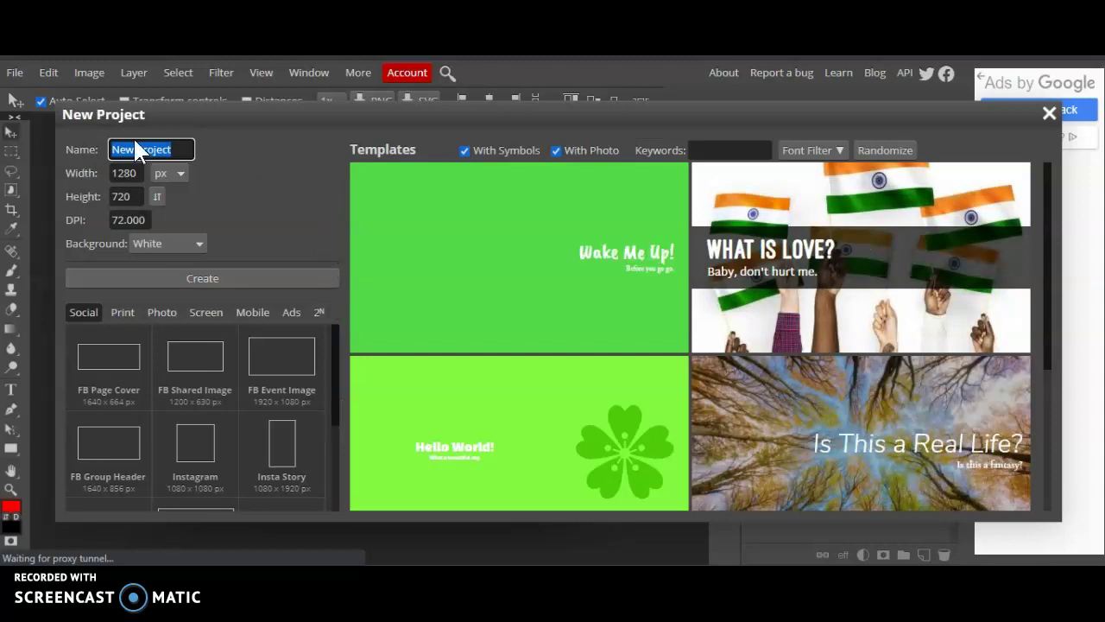
{"action": "key", "text": "BackSpace"}
{"action": "type", "text": "thunb"}
{"action": "key", "text": "BackSpace"}
{"action": "key", "text": "BackSpace"}
{"action": "type", "text": "mb"}
{"action": "left_click", "coordinate": [191, 243]}
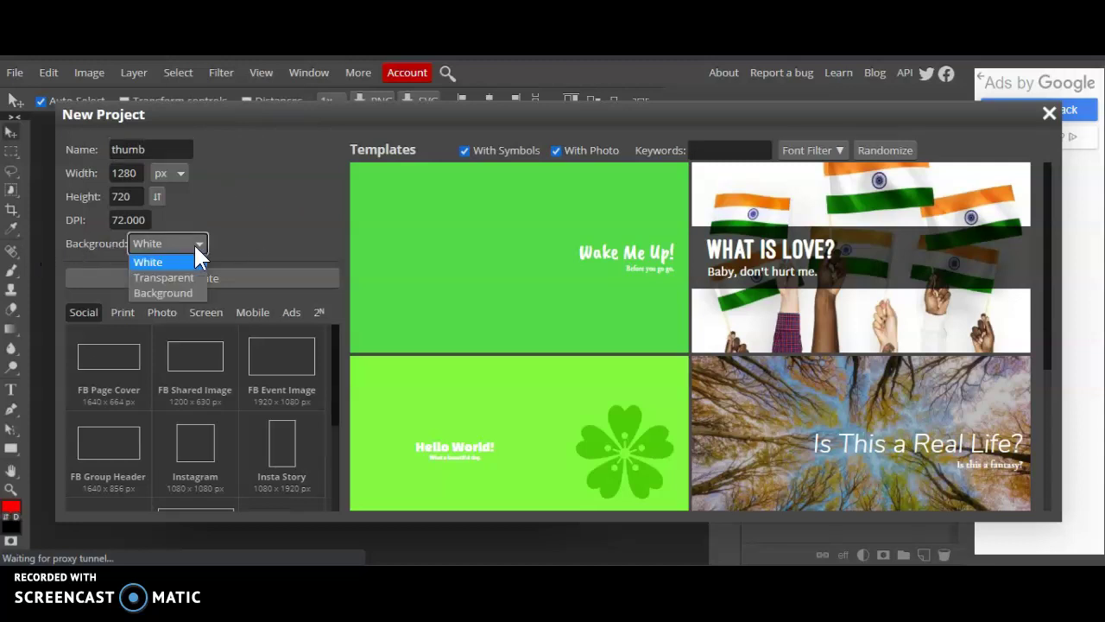
{"action": "left_click", "coordinate": [169, 275]}
{"action": "left_click", "coordinate": [174, 242]}
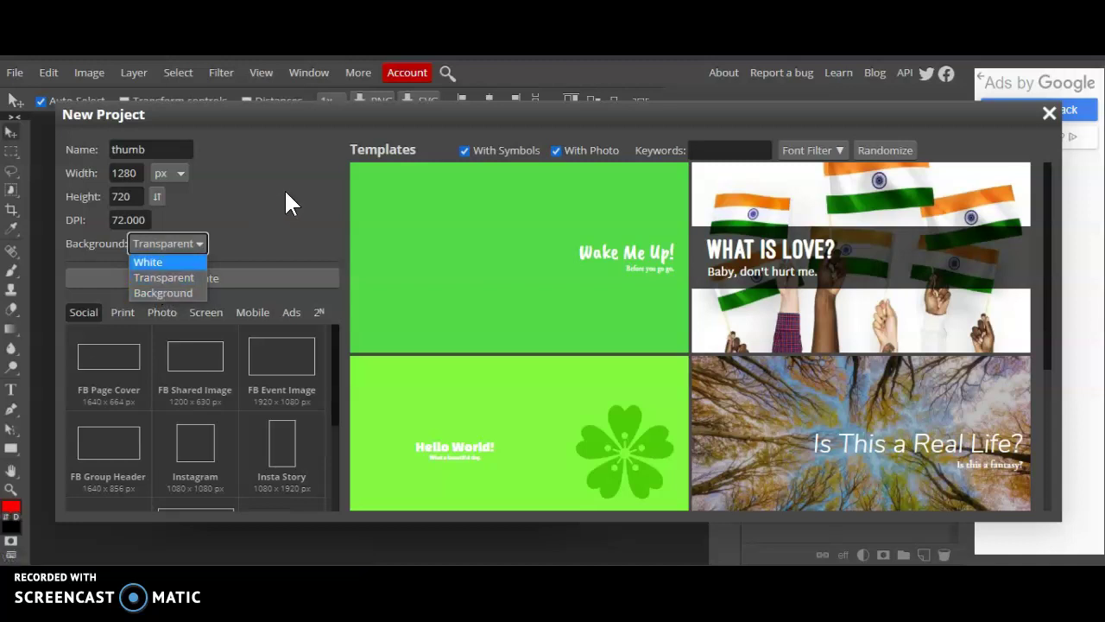
{"action": "left_click", "coordinate": [265, 218]}
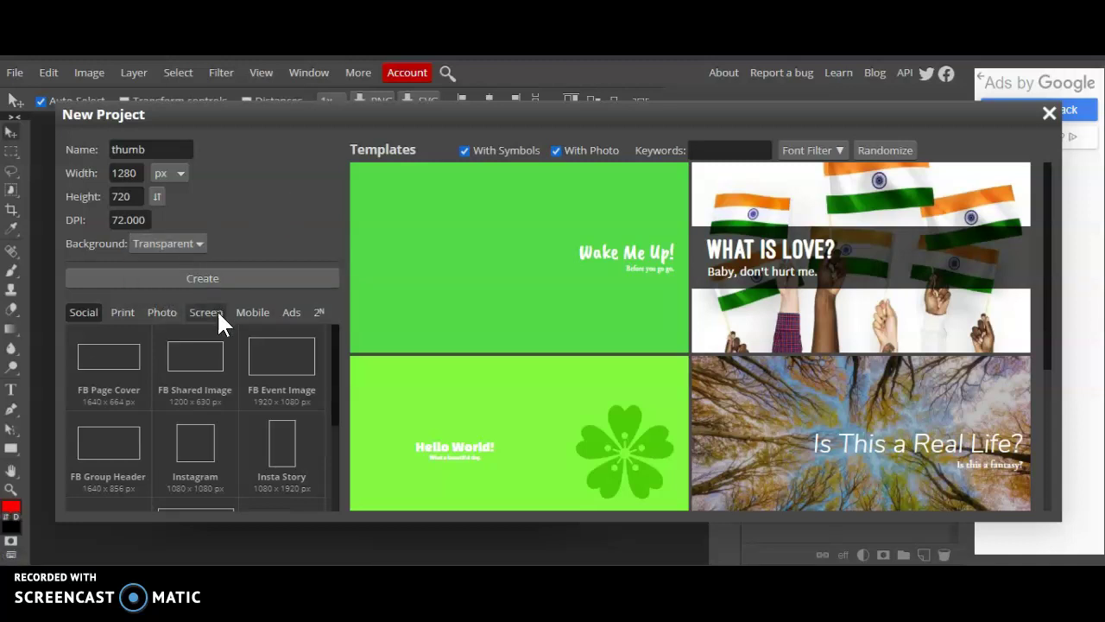
Examine the preset canvas sizes in the Social, Print, Photo, Screen, Mobile and Ads categories.
{"action": "scroll", "coordinate": [257, 372], "scroll_direction": "down", "scroll_amount": 2}
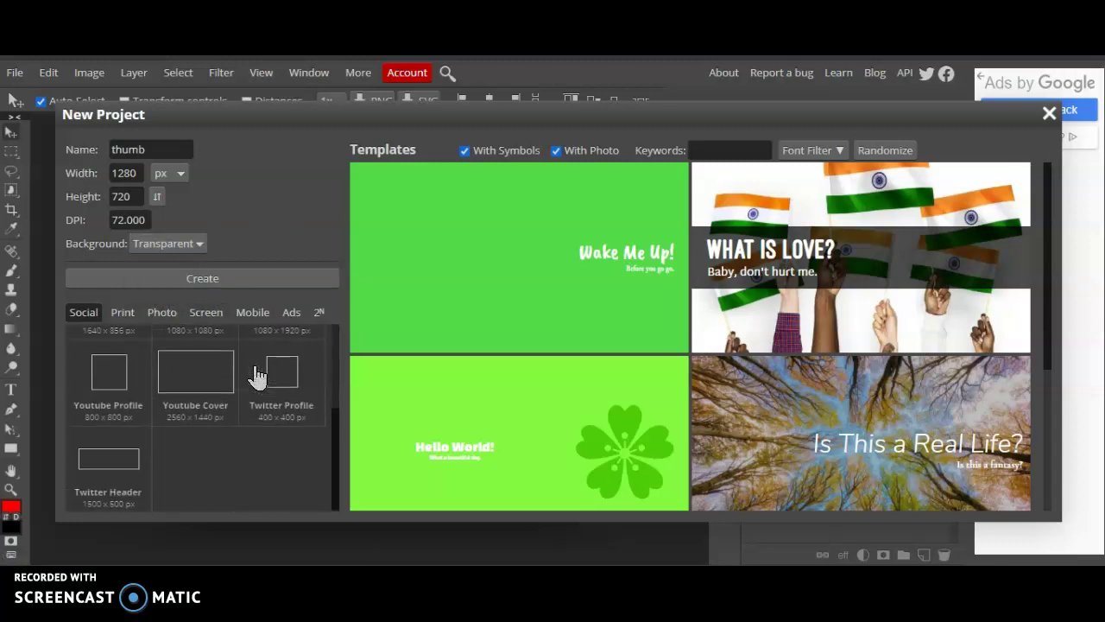
{"action": "left_click", "coordinate": [123, 314]}
{"action": "left_click", "coordinate": [166, 314]}
{"action": "left_click", "coordinate": [206, 314]}
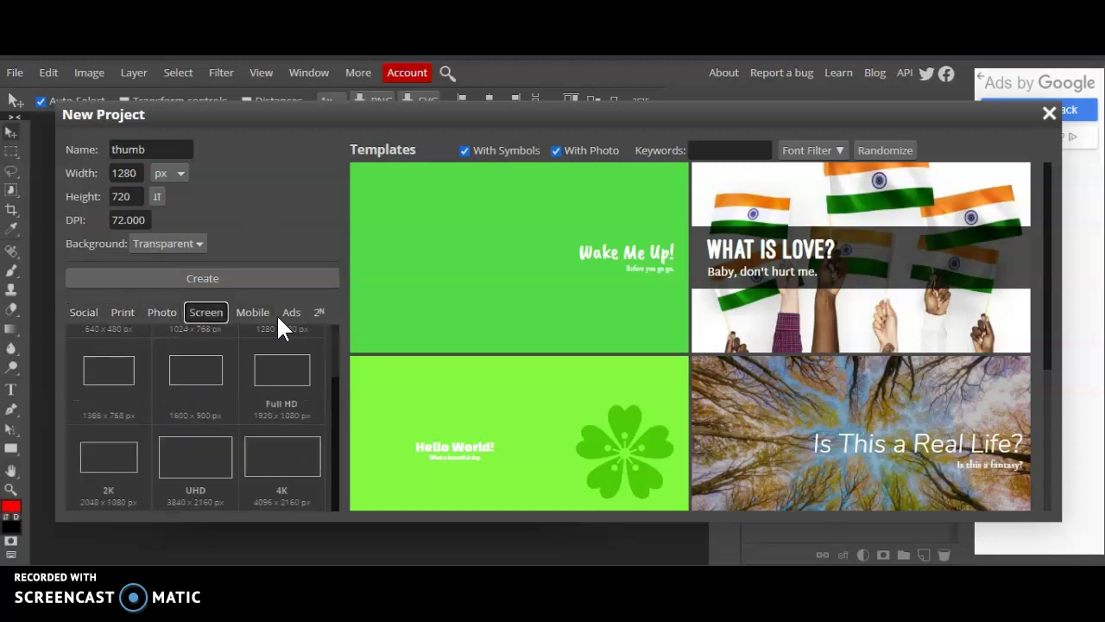
{"action": "left_click", "coordinate": [253, 312]}
{"action": "left_click", "coordinate": [291, 313]}
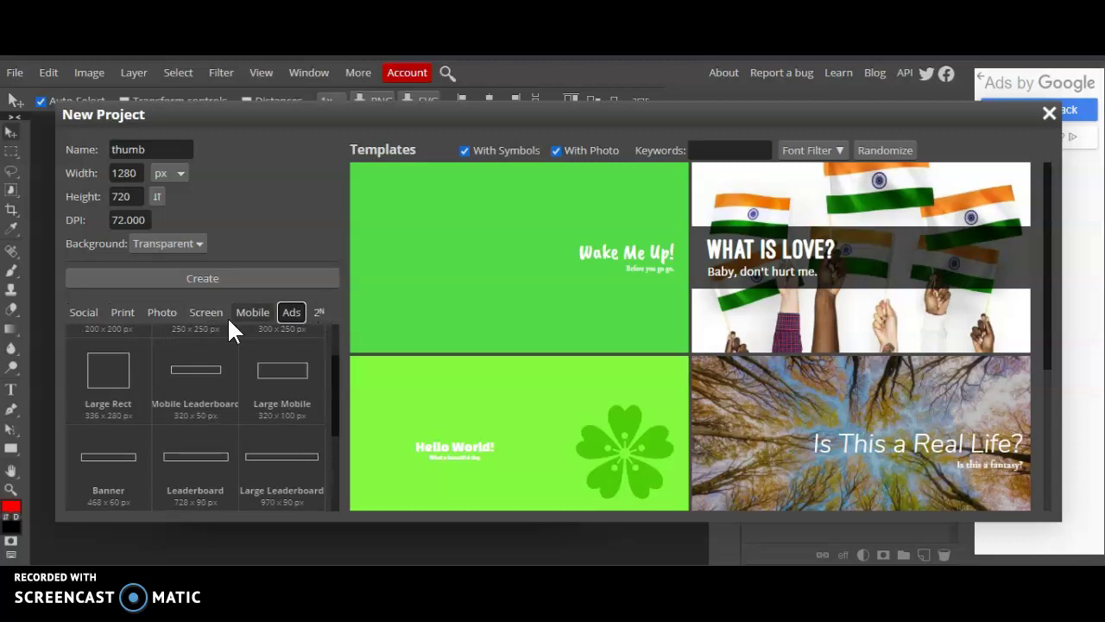
{"action": "left_click", "coordinate": [83, 313]}
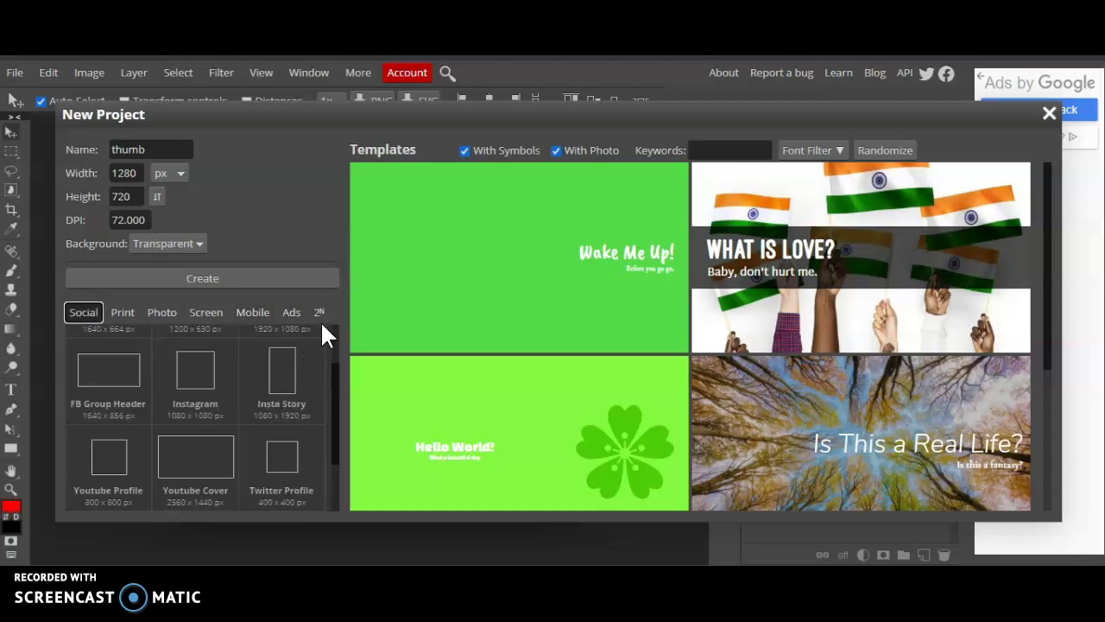
{"action": "left_click", "coordinate": [326, 314]}
{"action": "left_click", "coordinate": [84, 312]}
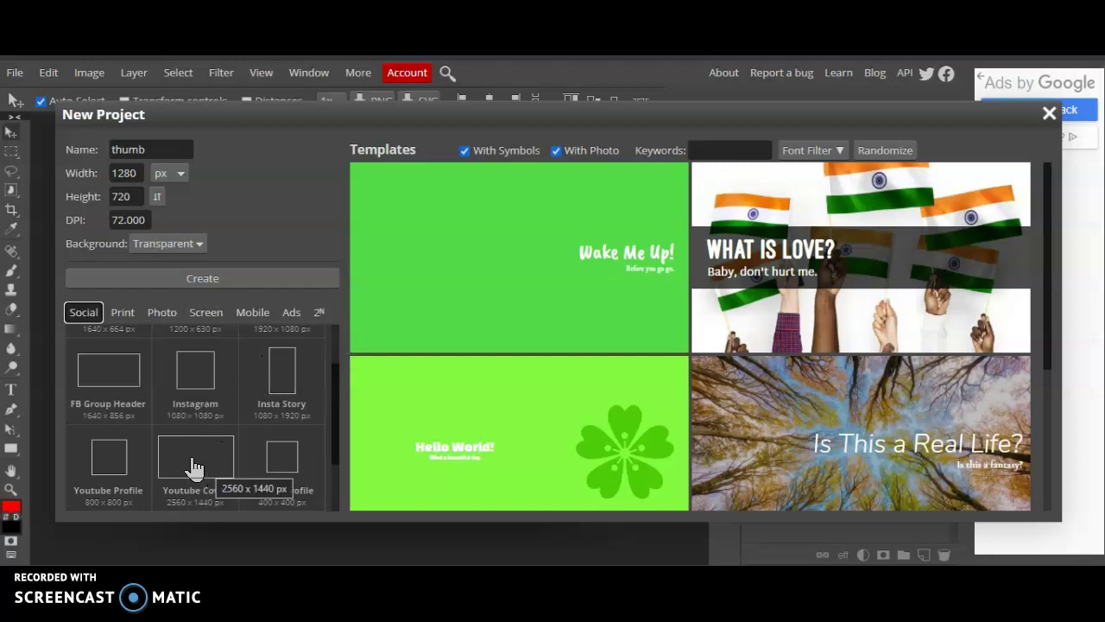
Create the thumb project with the 1280 x 720 px canvas.
{"action": "left_click", "coordinate": [243, 281]}
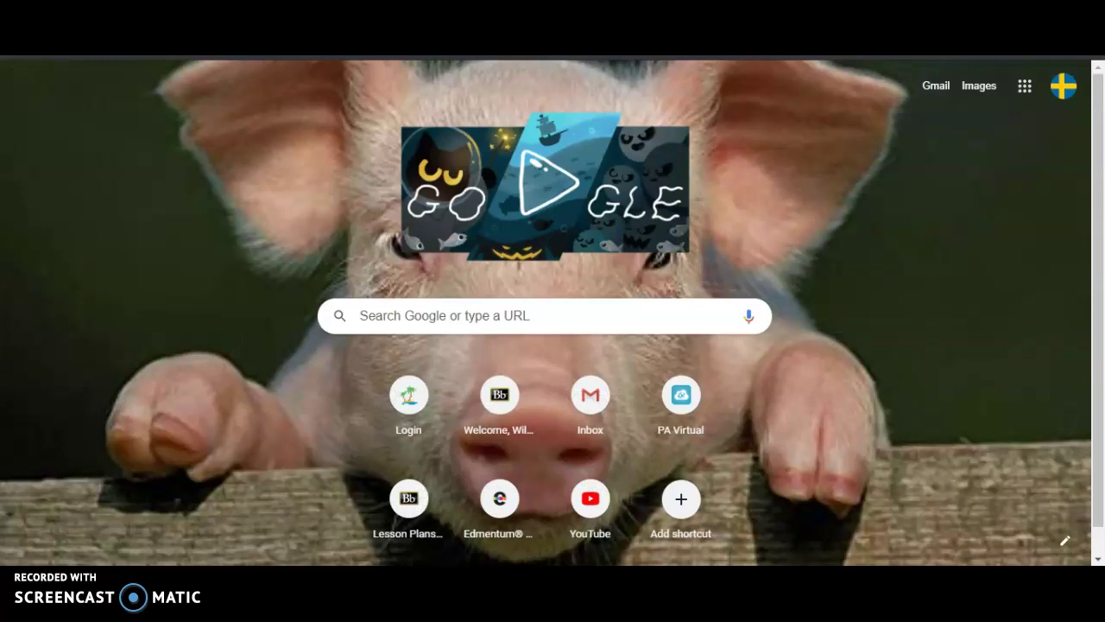
In a new browser tab, search Google for "grass land png" and show the image results.
{"action": "type", "text": "grass"}
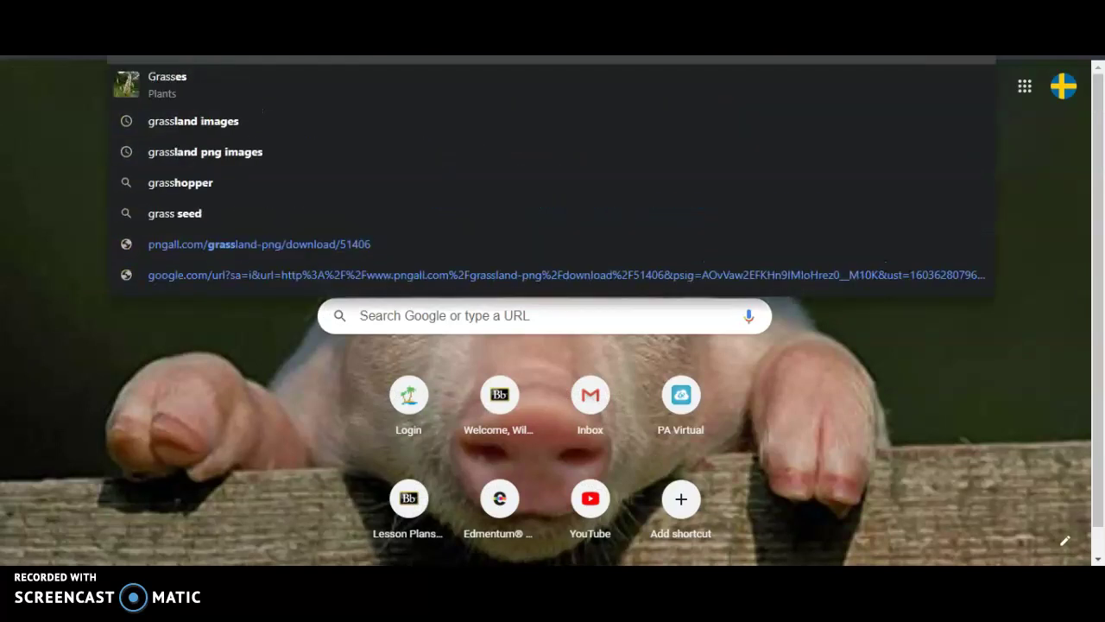
{"action": "key", "text": "BackSpace"}
{"action": "type", "text": "land"}
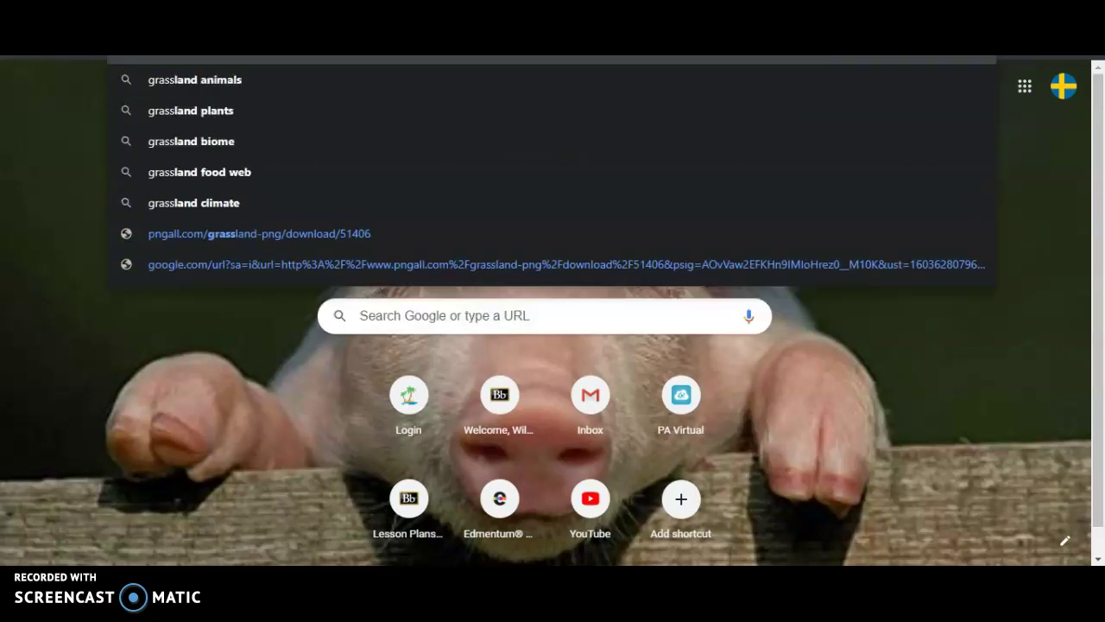
{"action": "type", "text": "png"}
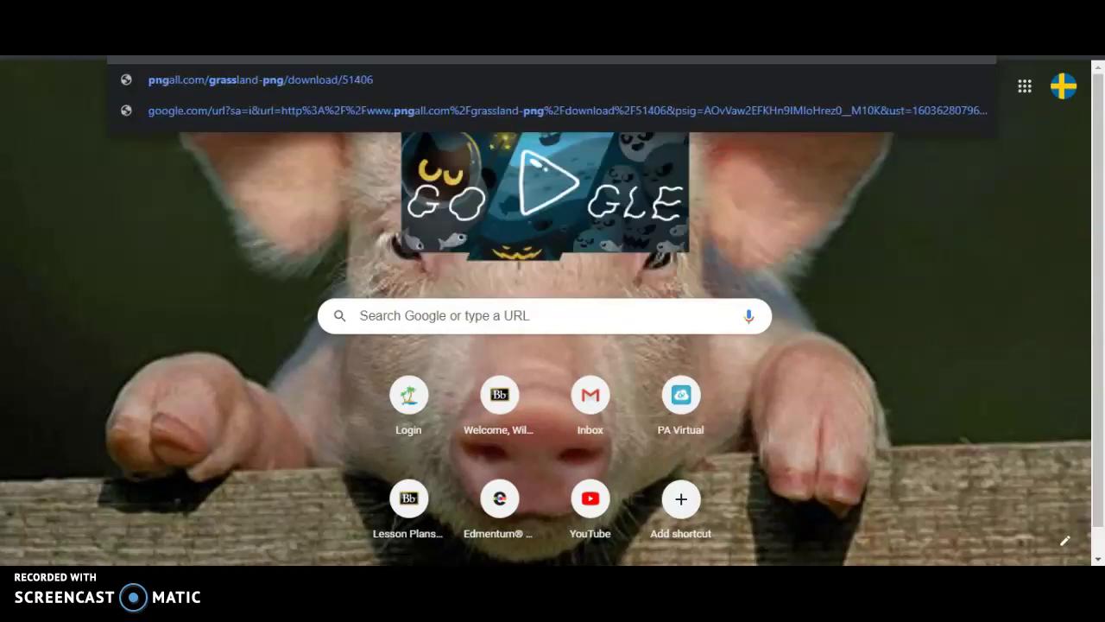
{"action": "key", "text": "Return"}
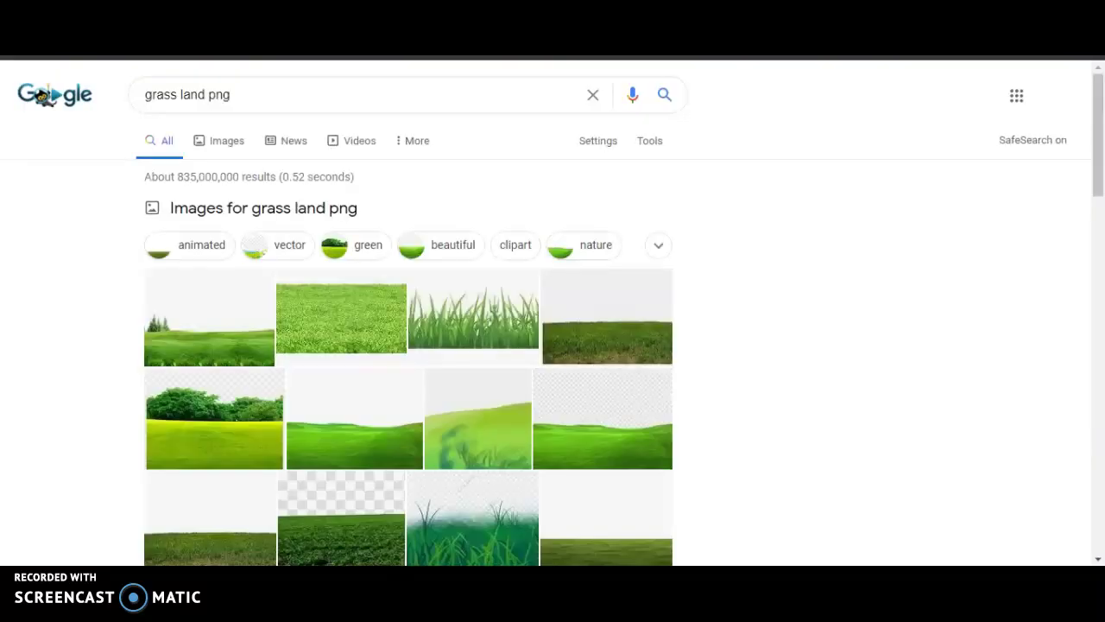
{"action": "scroll", "coordinate": [535, 371], "scroll_direction": "down", "scroll_amount": 2}
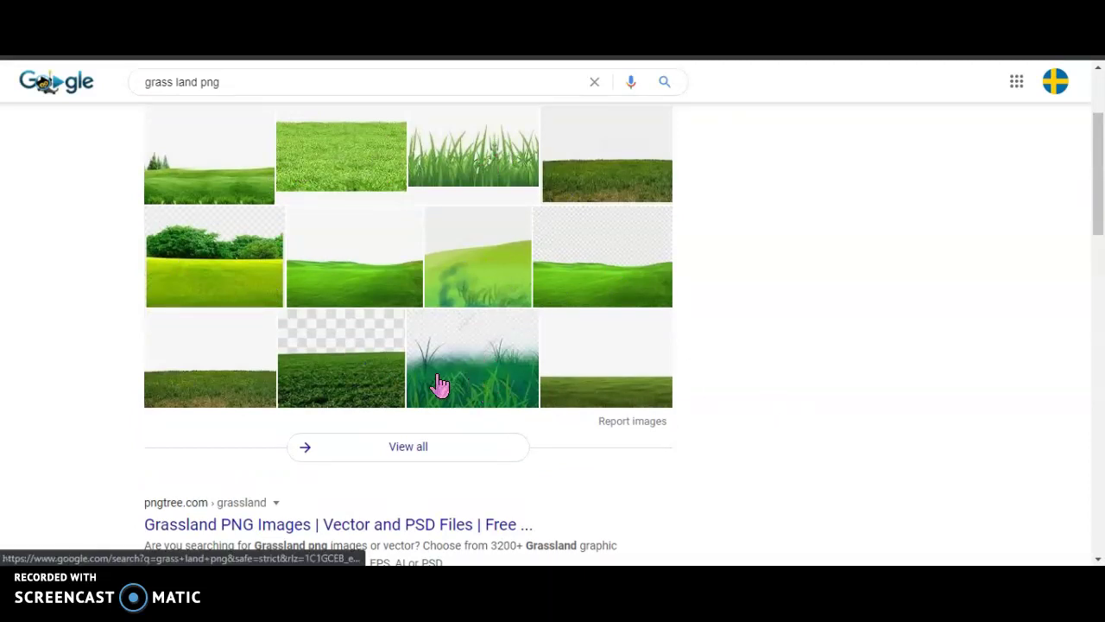
{"action": "scroll", "coordinate": [400, 308], "scroll_direction": "up", "scroll_amount": 1}
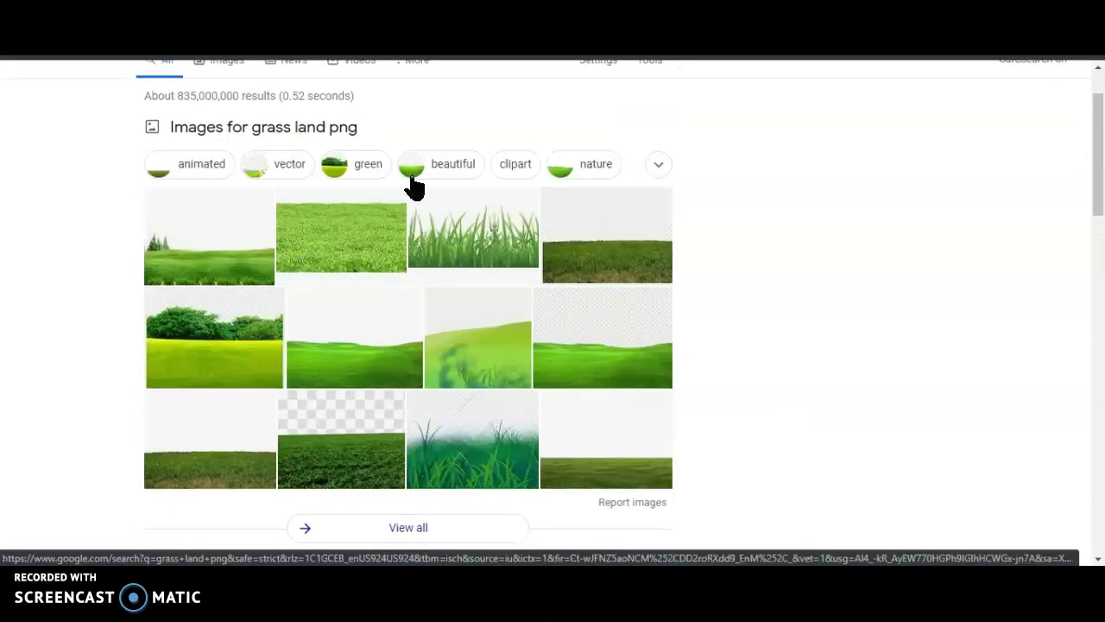
{"action": "scroll", "coordinate": [417, 222], "scroll_direction": "up", "scroll_amount": 1}
{"action": "left_click", "coordinate": [231, 152]}
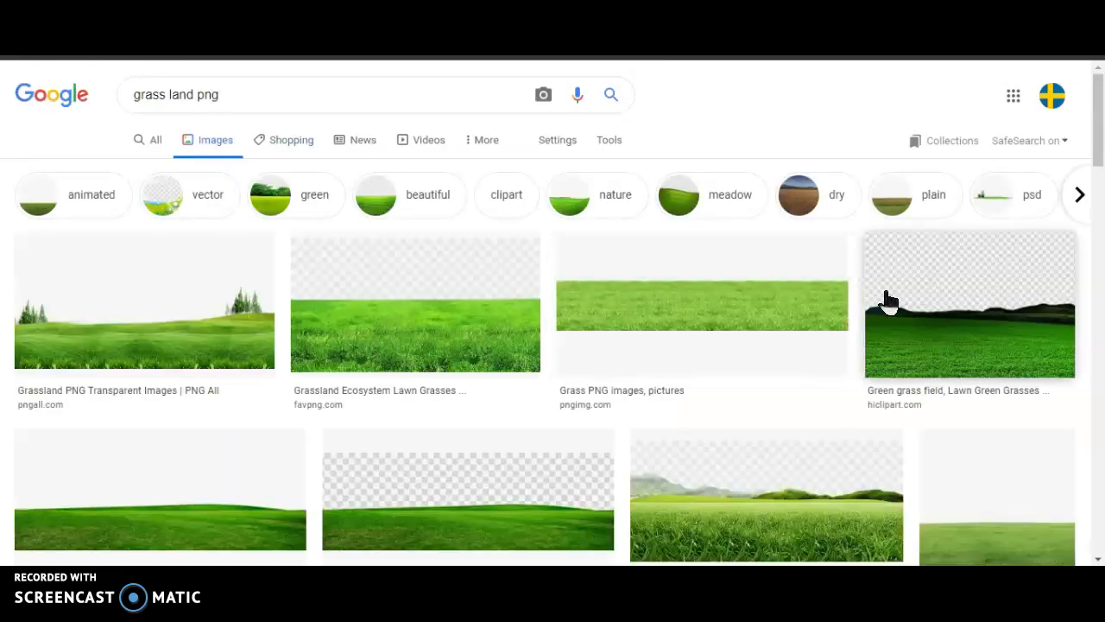
Find the pngall.com meadow picture with yellow flowers and save it as the JPEG "images" in the Pictures folder.
{"action": "scroll", "coordinate": [933, 424], "scroll_direction": "down", "scroll_amount": 2}
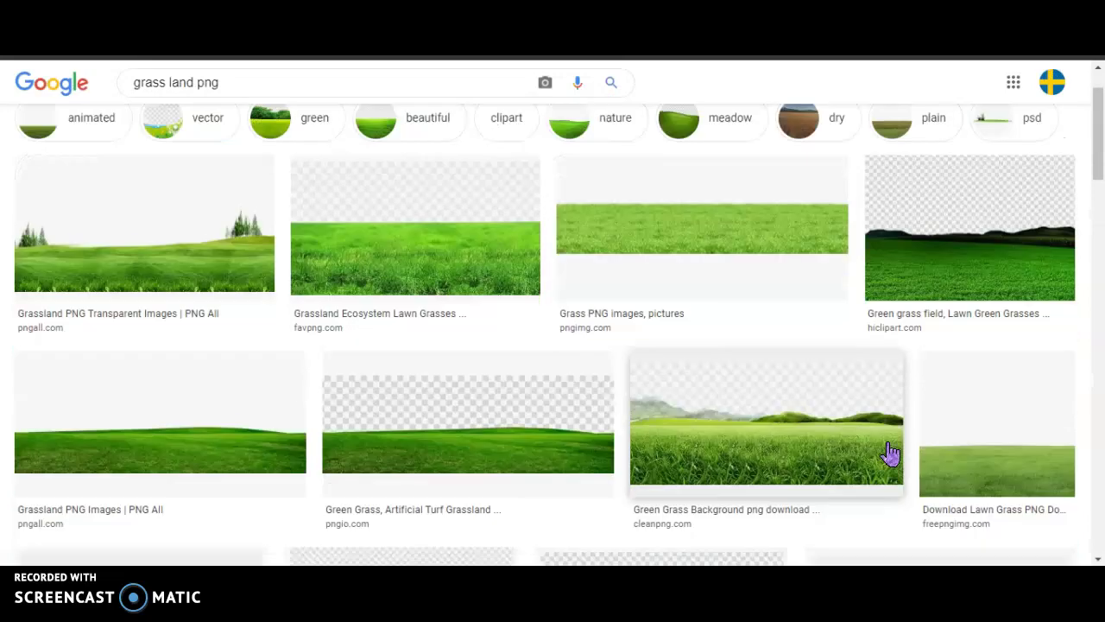
{"action": "scroll", "coordinate": [889, 453], "scroll_direction": "up", "scroll_amount": 2}
{"action": "scroll", "coordinate": [890, 454], "scroll_direction": "down", "scroll_amount": 4}
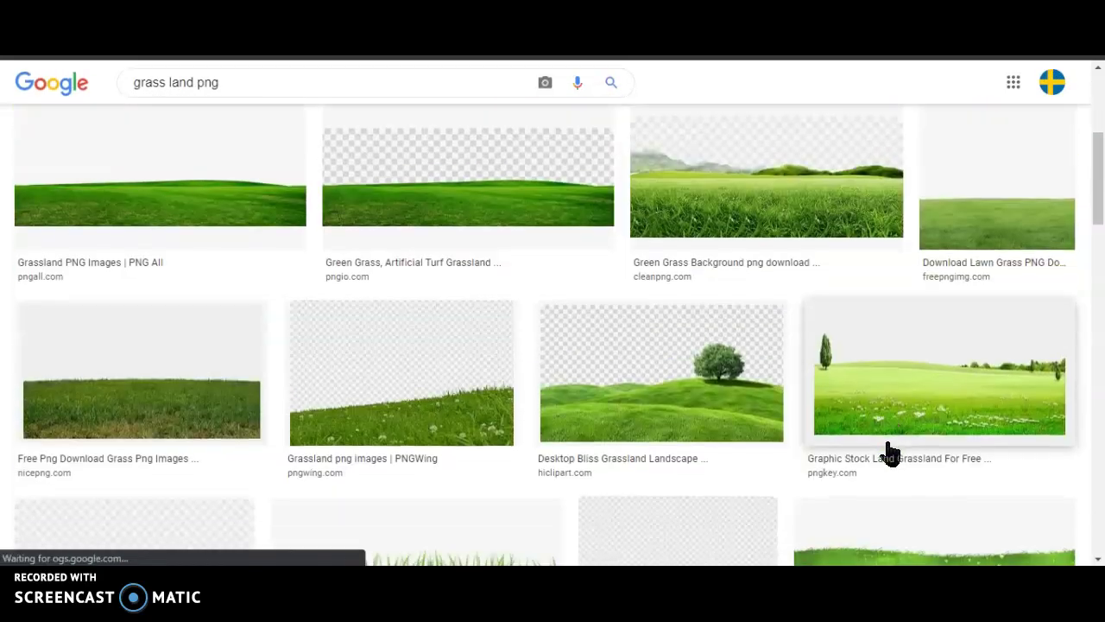
{"action": "scroll", "coordinate": [872, 406], "scroll_direction": "down", "scroll_amount": 2}
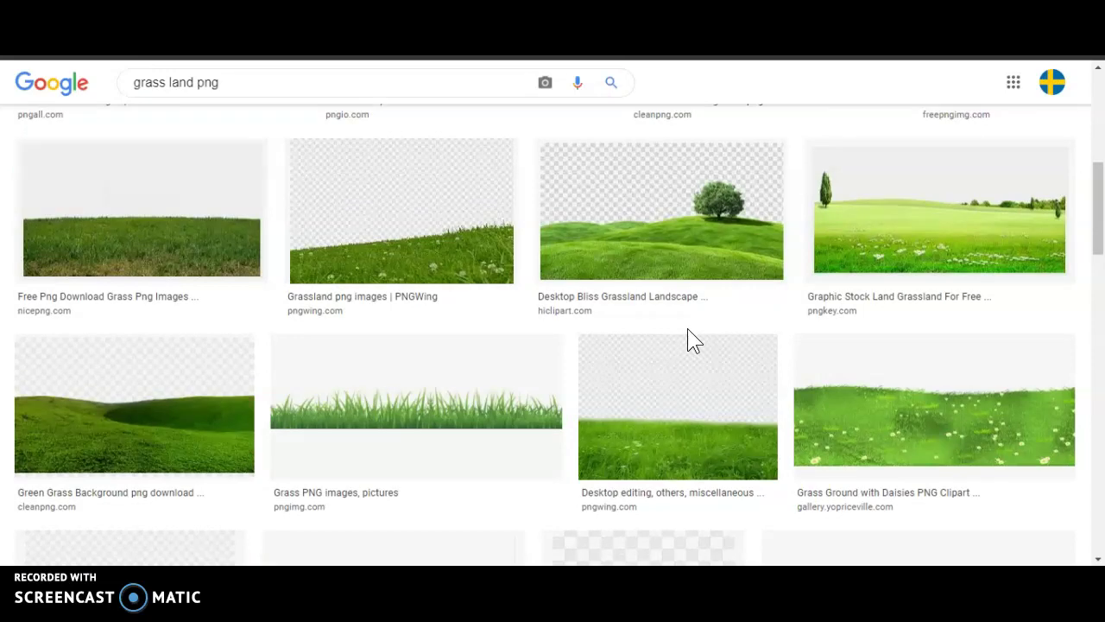
{"action": "scroll", "coordinate": [689, 337], "scroll_direction": "down", "scroll_amount": 4}
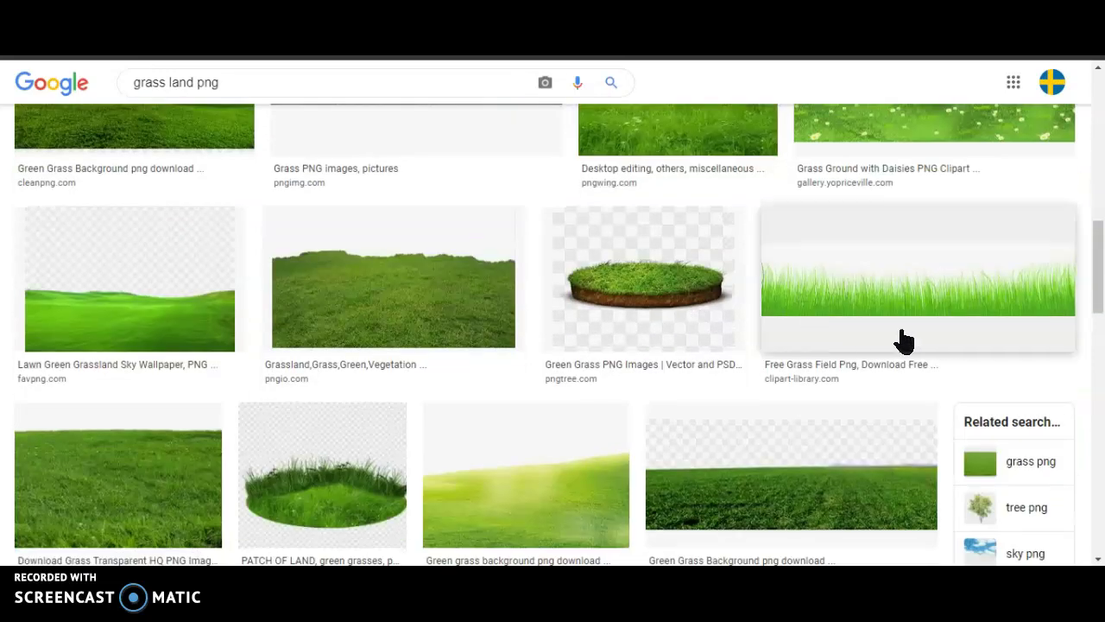
{"action": "scroll", "coordinate": [898, 338], "scroll_direction": "down", "scroll_amount": 4}
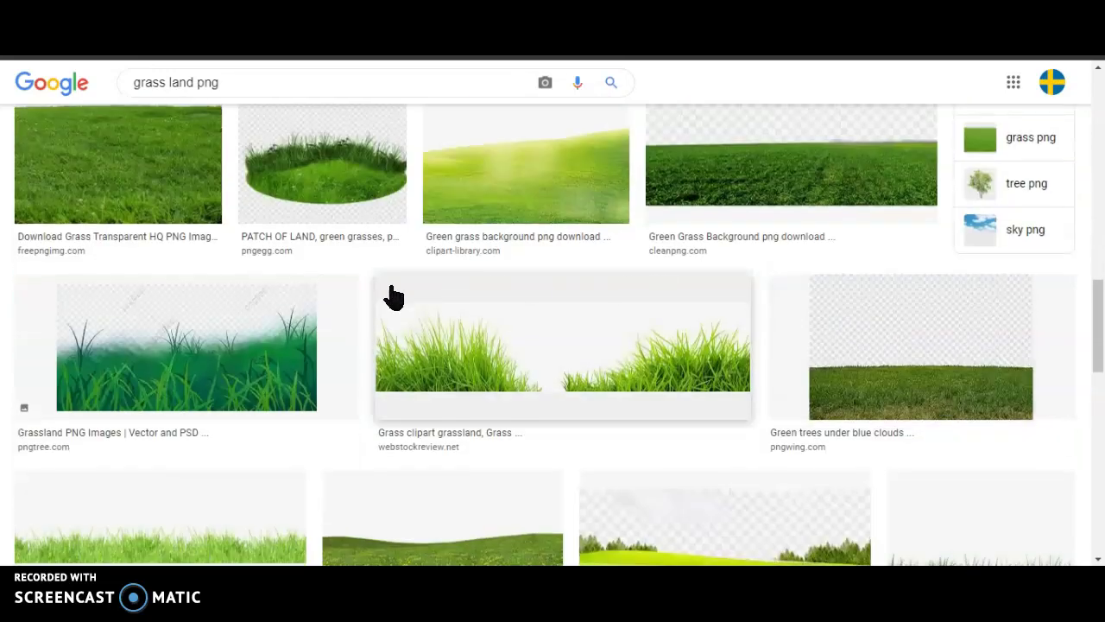
{"action": "scroll", "coordinate": [902, 287], "scroll_direction": "down", "scroll_amount": 2}
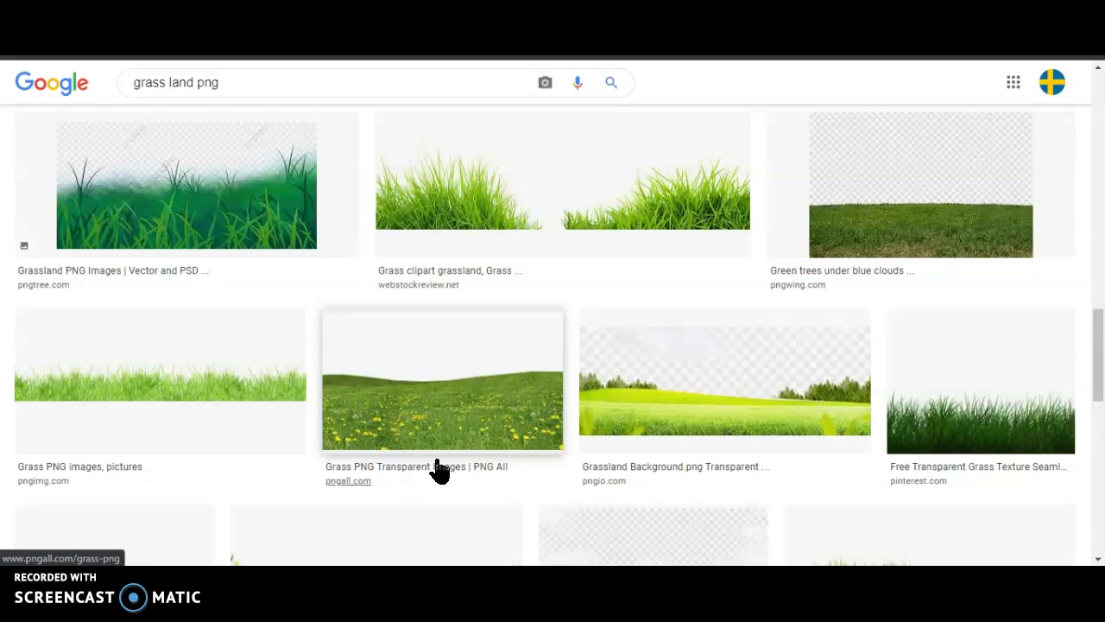
{"action": "right_click", "coordinate": [466, 420]}
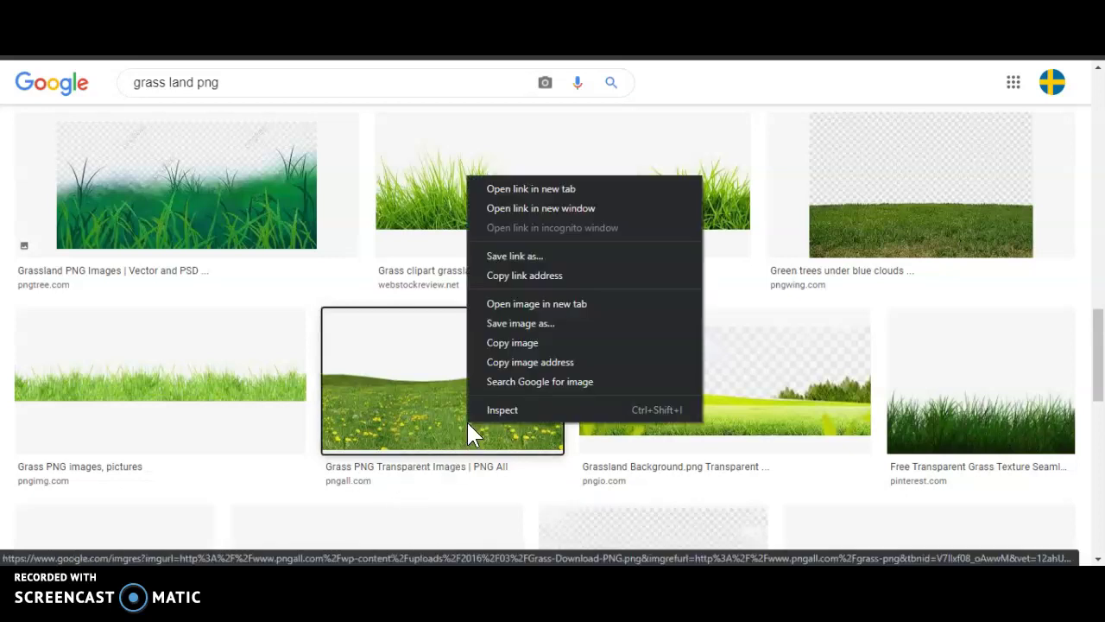
{"action": "left_click", "coordinate": [534, 322]}
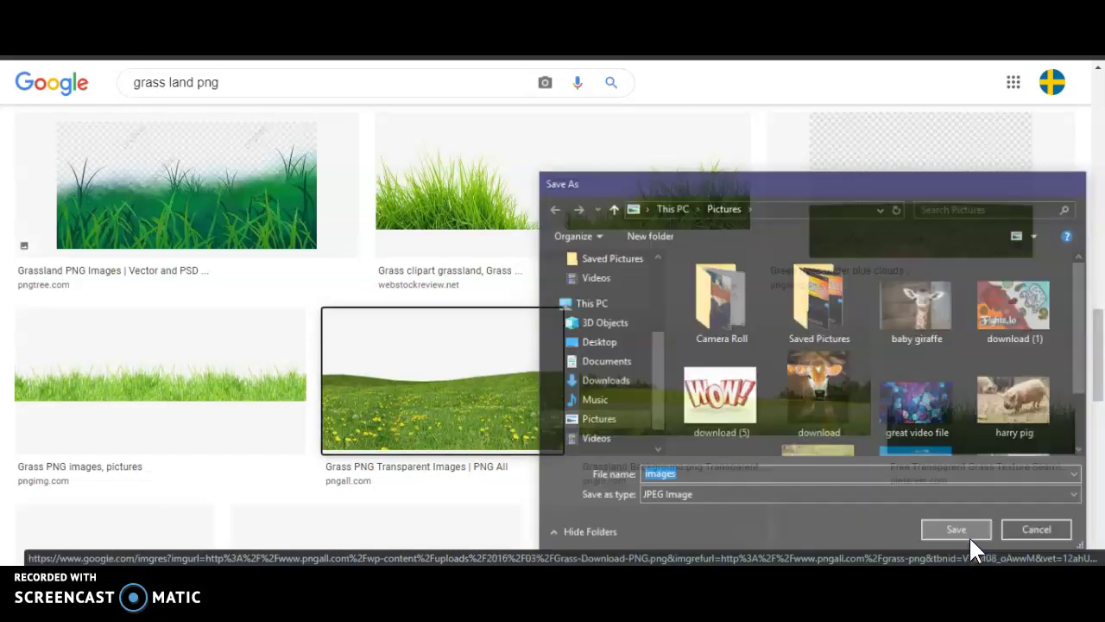
{"action": "left_click", "coordinate": [967, 534]}
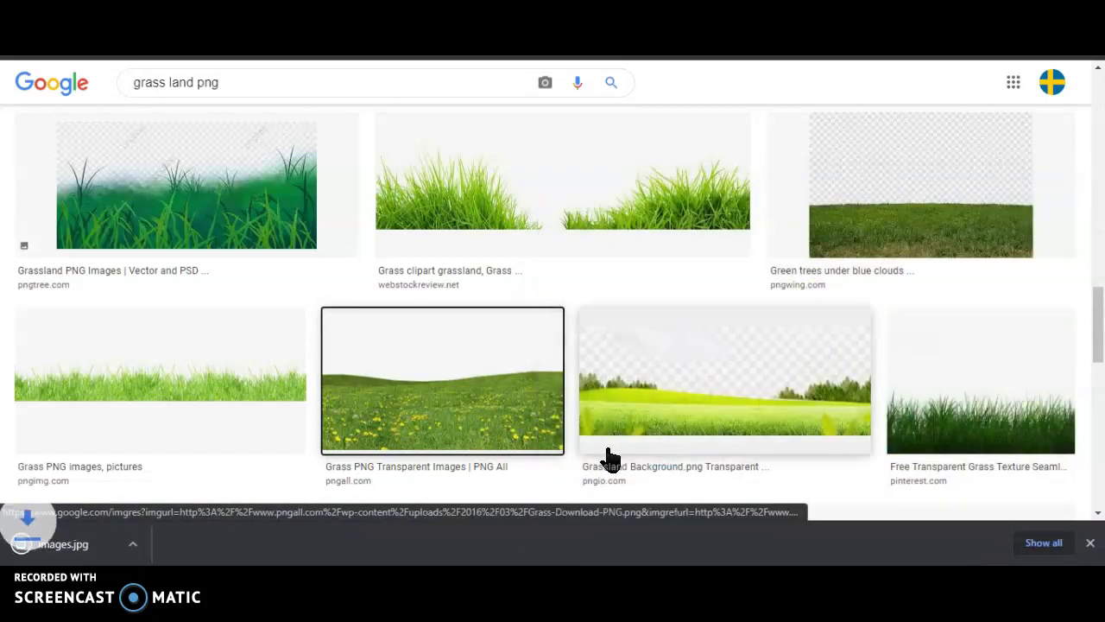
Open the downloaded images.jpg in the photo viewer, save it as a JPG over the existing file in Pictures, and close it.
{"action": "right_click", "coordinate": [83, 544]}
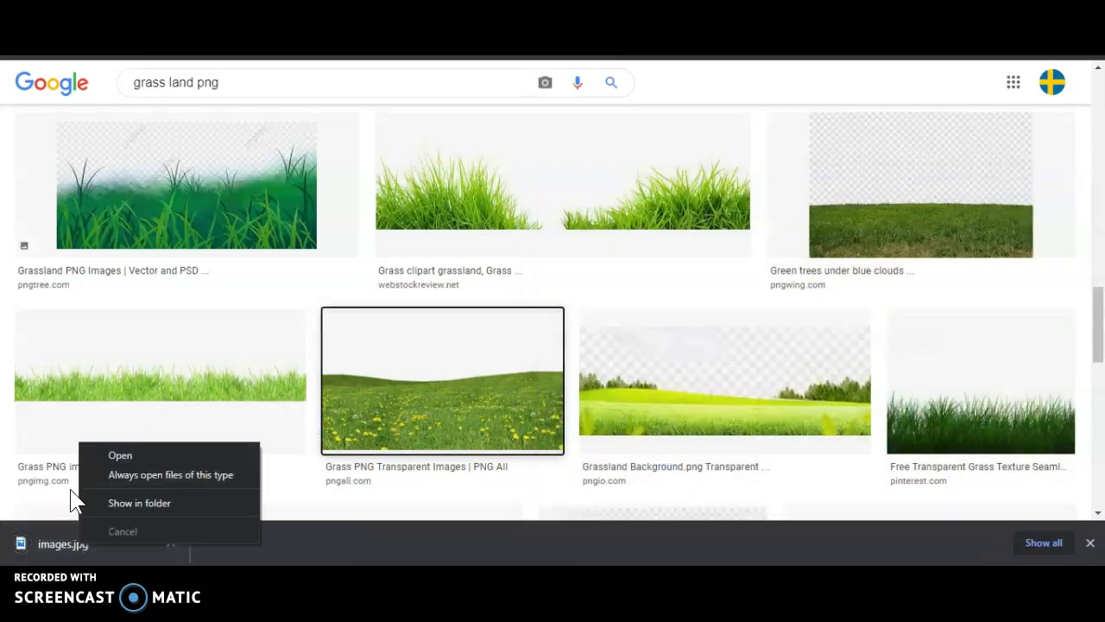
{"action": "left_click", "coordinate": [60, 544]}
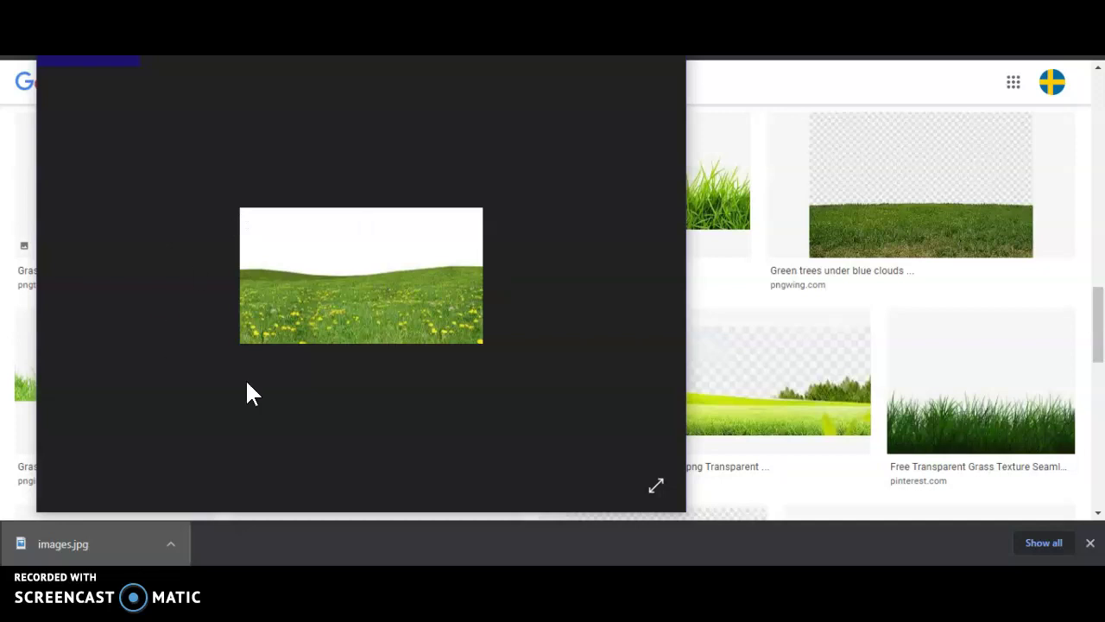
{"action": "right_click", "coordinate": [411, 250]}
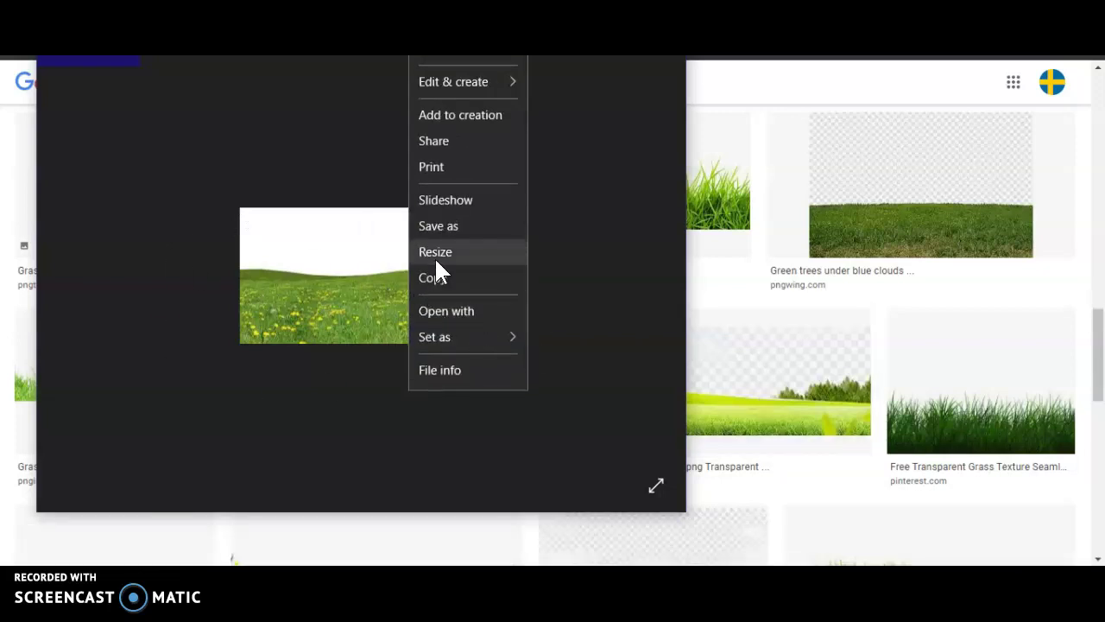
{"action": "left_click", "coordinate": [447, 227]}
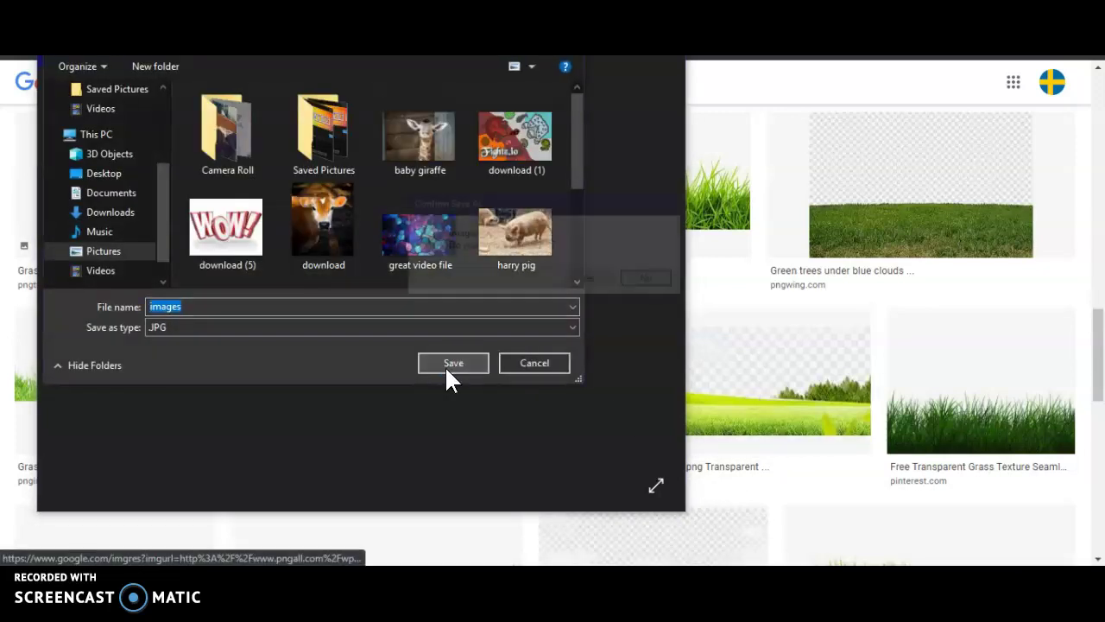
{"action": "left_click", "coordinate": [577, 278]}
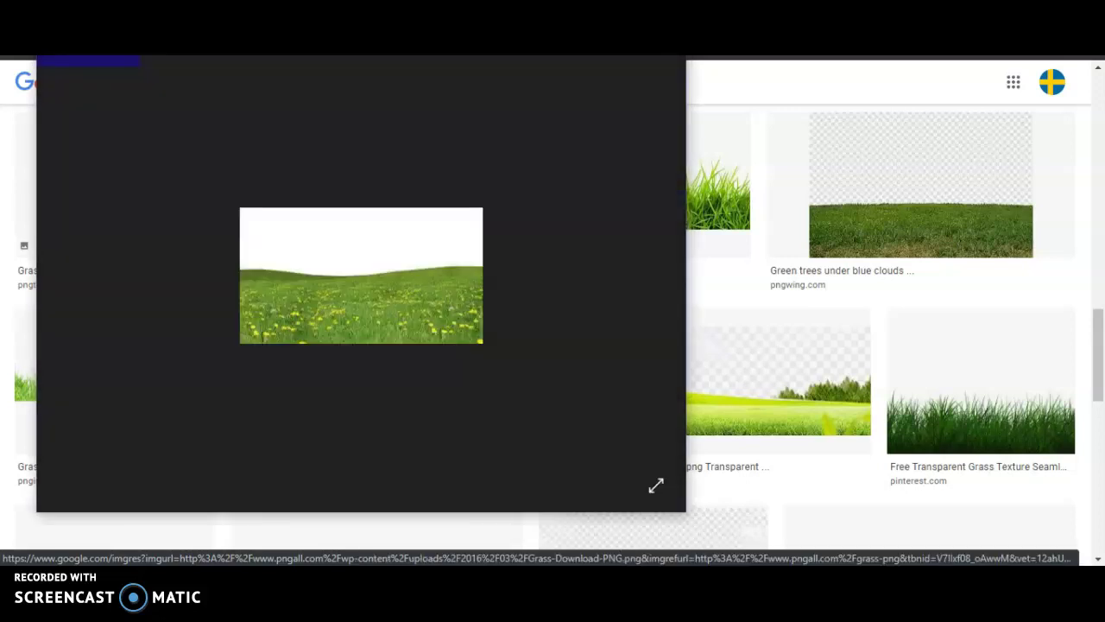
{"action": "key", "text": "Escape"}
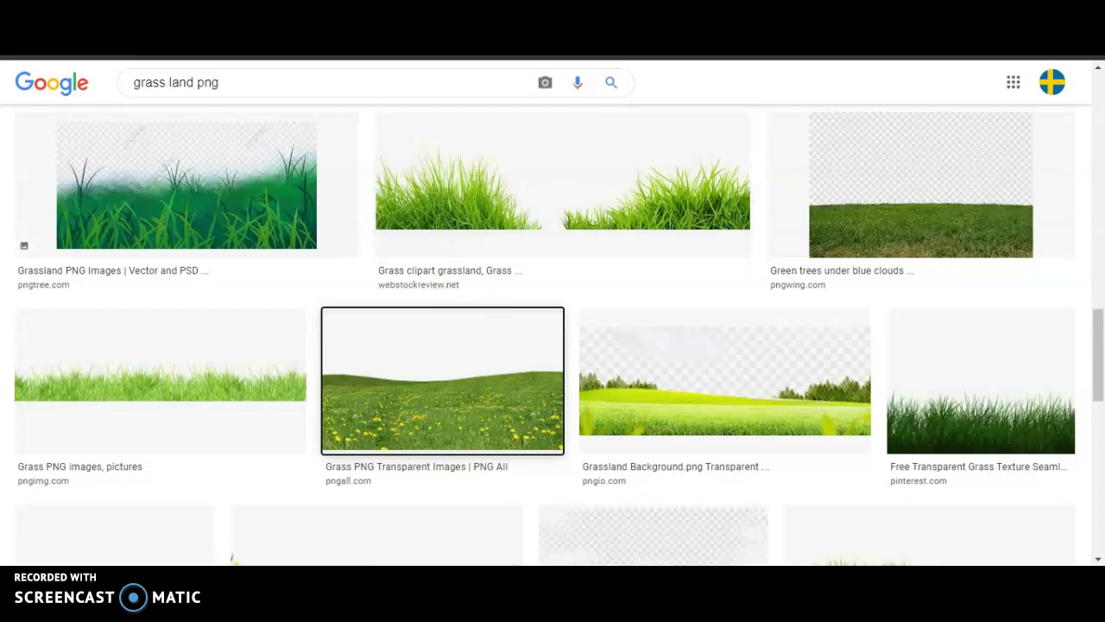
Switch to Photopea, place the "images" meadow picture from Pictures into the thumb project and stretch it to fill the canvas.
{"action": "key", "text": "ctrl+Tab"}
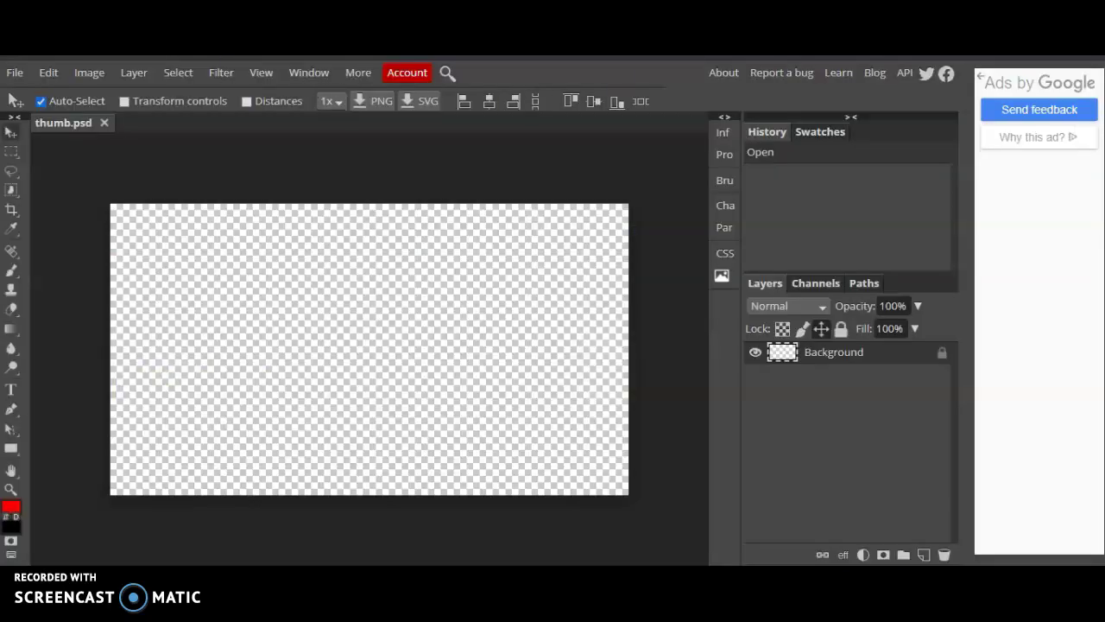
{"action": "left_click", "coordinate": [19, 70]}
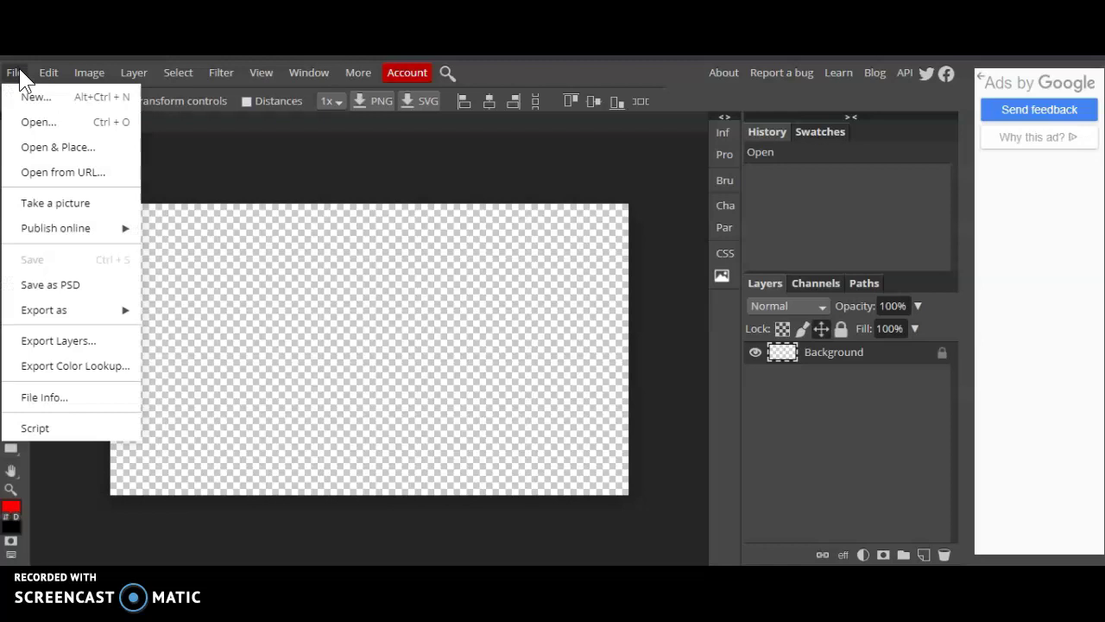
{"action": "left_click", "coordinate": [84, 143]}
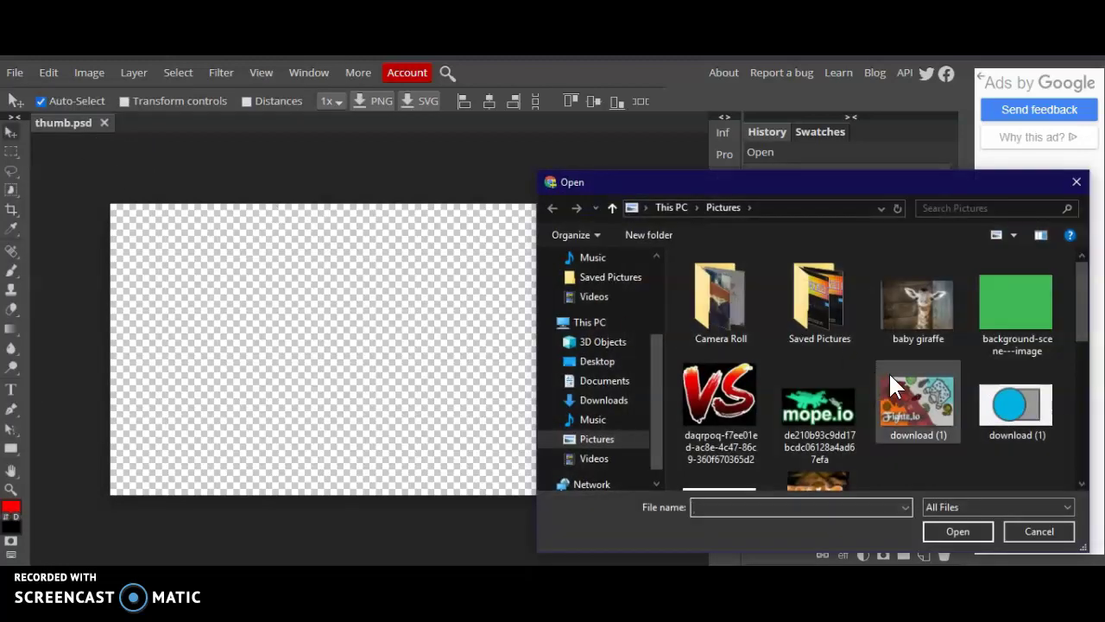
{"action": "scroll", "coordinate": [889, 372], "scroll_direction": "down", "scroll_amount": 5}
{"action": "left_click", "coordinate": [720, 304]}
{"action": "left_click_drag", "start_coordinate": [720, 304], "coordinate": [329, 344]}
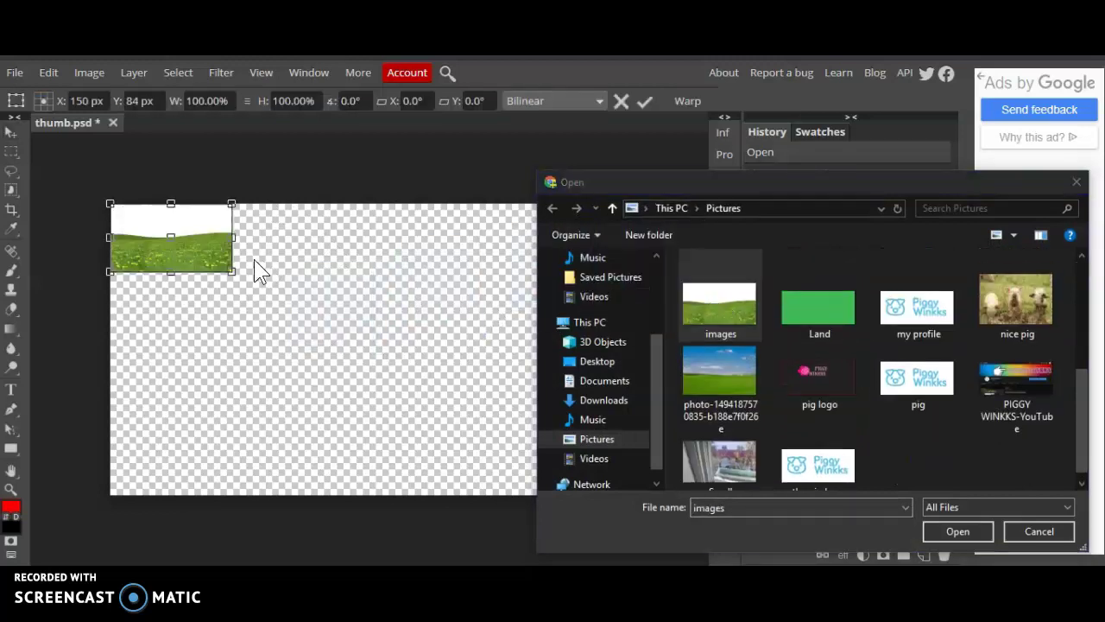
{"action": "left_click", "coordinate": [1039, 532]}
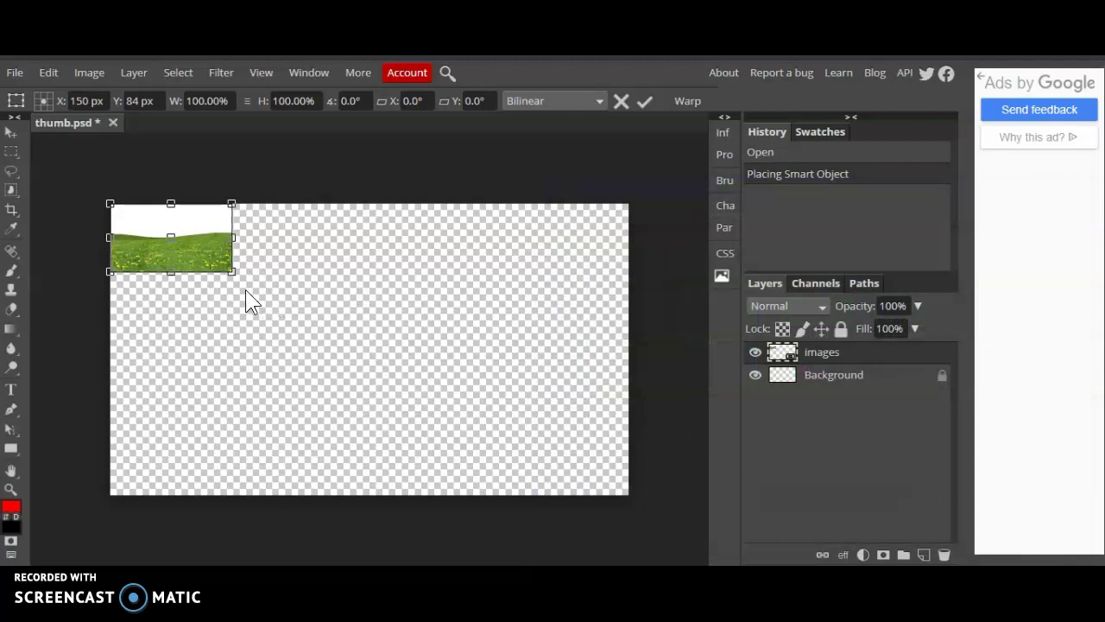
{"action": "left_click_drag", "start_coordinate": [231, 271], "coordinate": [629, 495]}
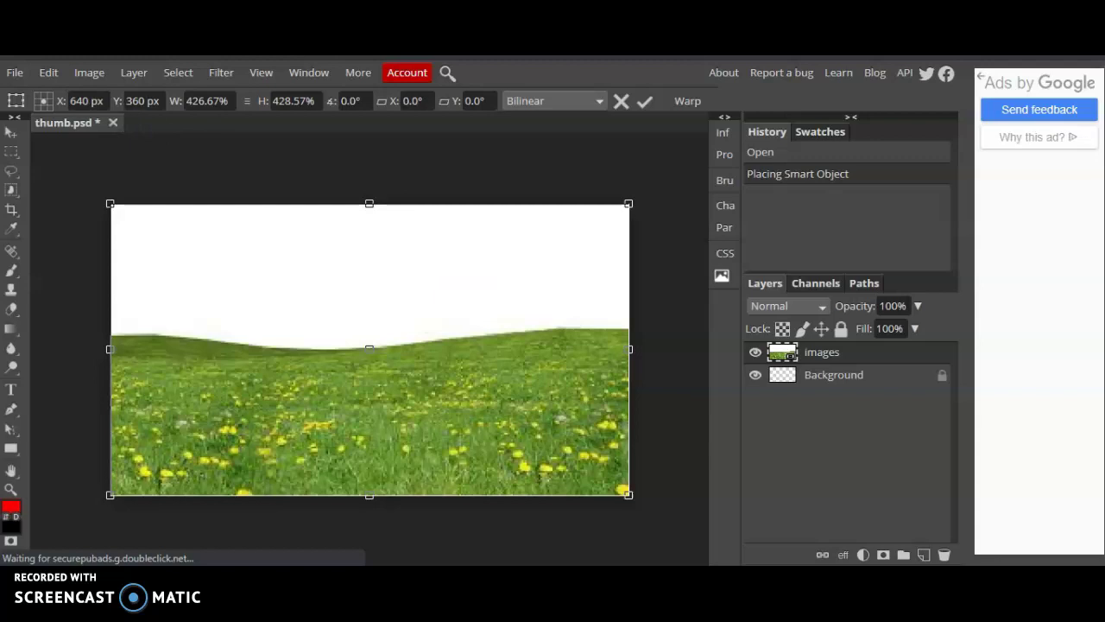
Place the "download" cow picture from the Pictures folder as a new layer above the meadow.
{"action": "left_click", "coordinate": [15, 74]}
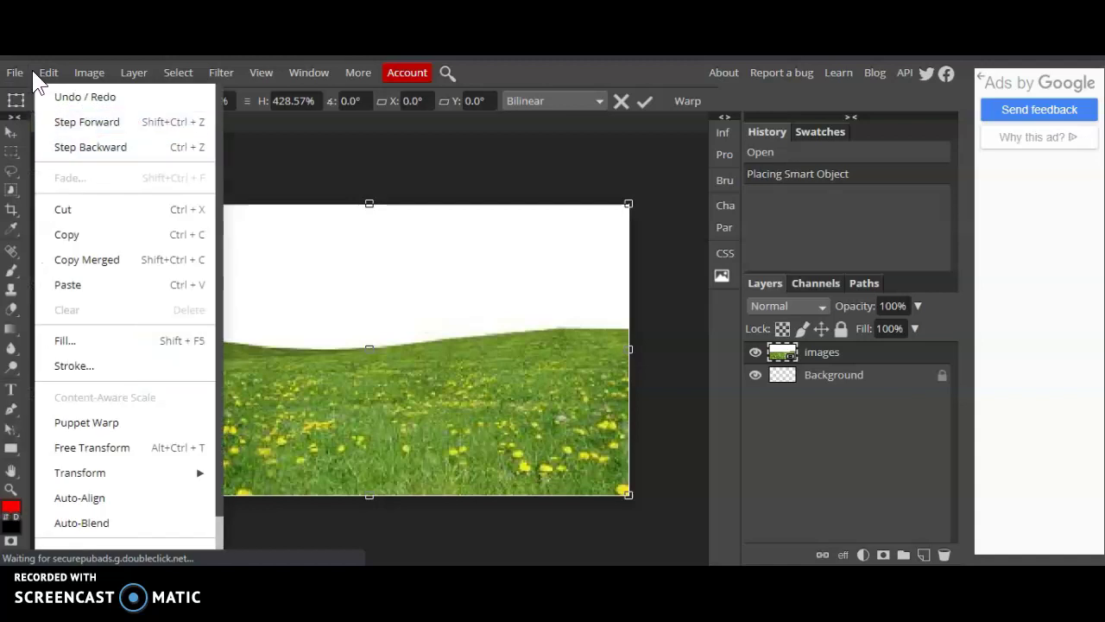
{"action": "left_click", "coordinate": [33, 73]}
{"action": "left_click", "coordinate": [76, 154]}
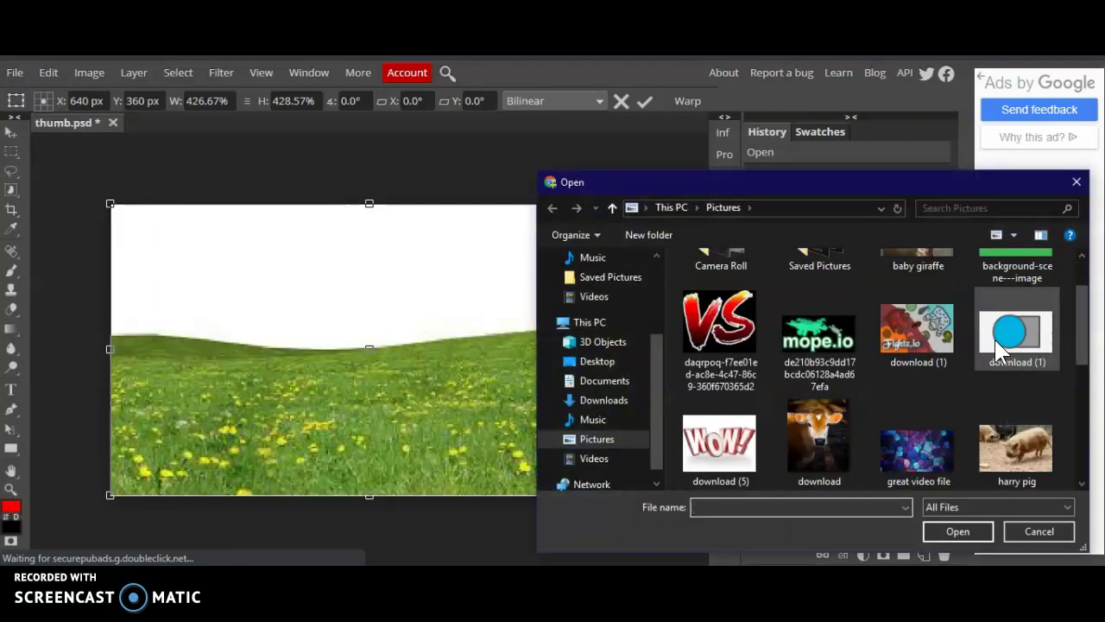
{"action": "left_click_drag", "start_coordinate": [827, 421], "coordinate": [295, 361]}
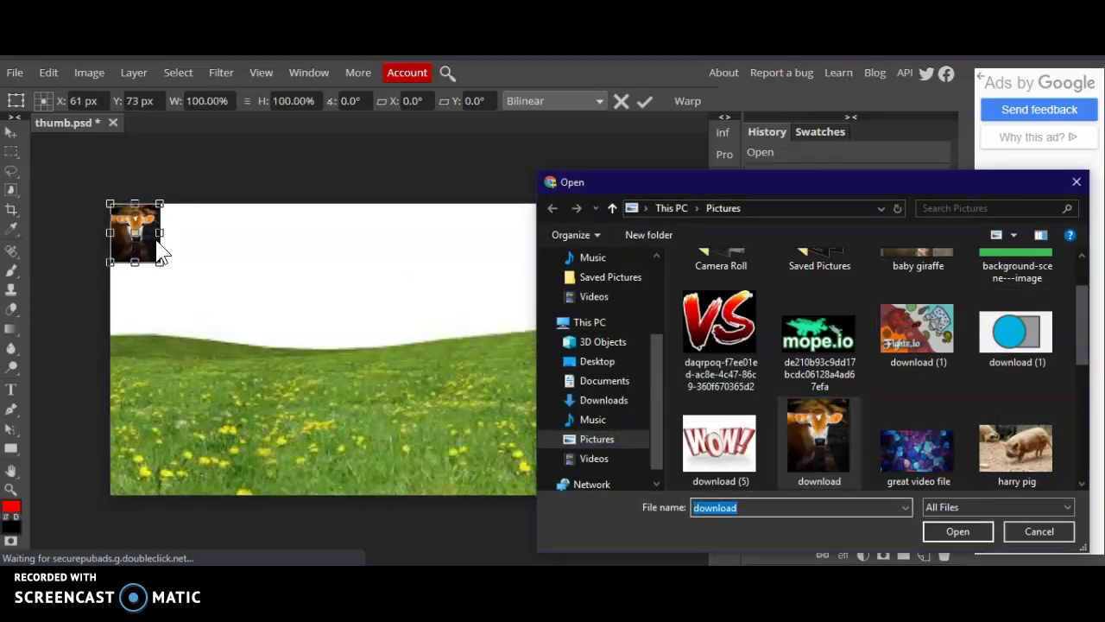
{"action": "left_click", "coordinate": [1069, 181]}
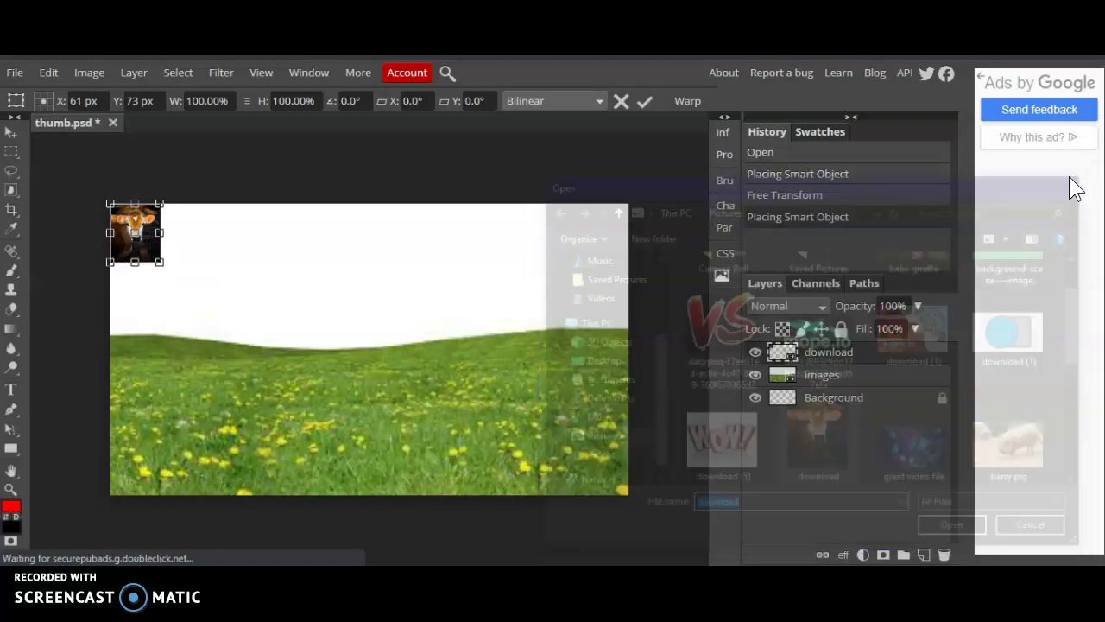
Enlarge the cow picture to about 372% width and 306% height and centre it horizontally, overlapping the meadow's horizon.
{"action": "left_click_drag", "start_coordinate": [155, 256], "coordinate": [360, 337]}
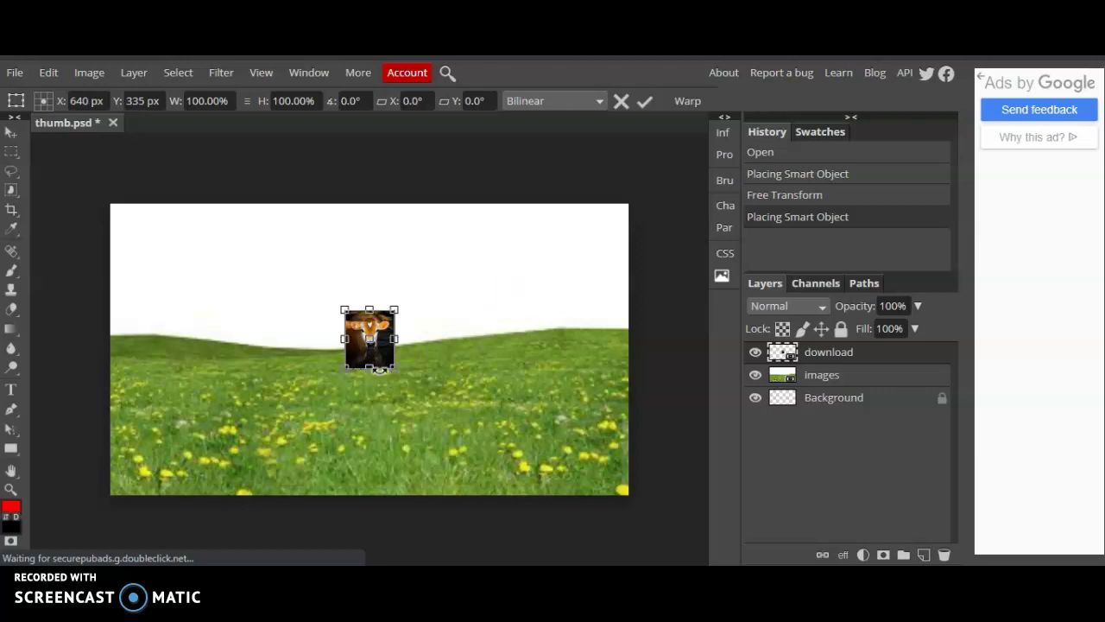
{"action": "left_click_drag", "start_coordinate": [395, 367], "coordinate": [474, 307]}
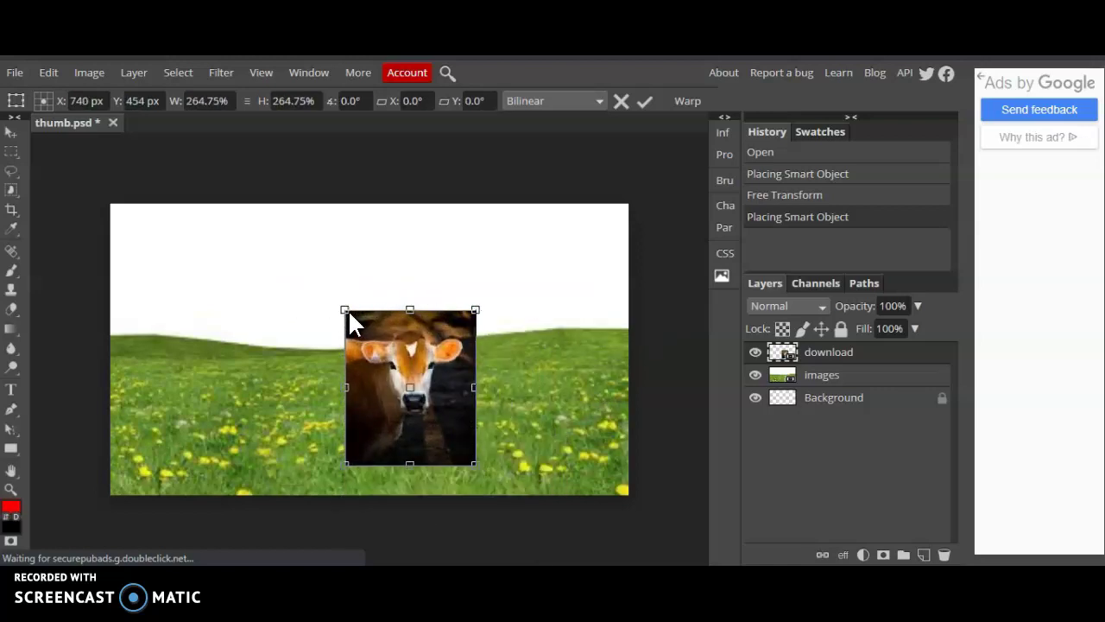
{"action": "left_click_drag", "start_coordinate": [346, 308], "coordinate": [275, 358]}
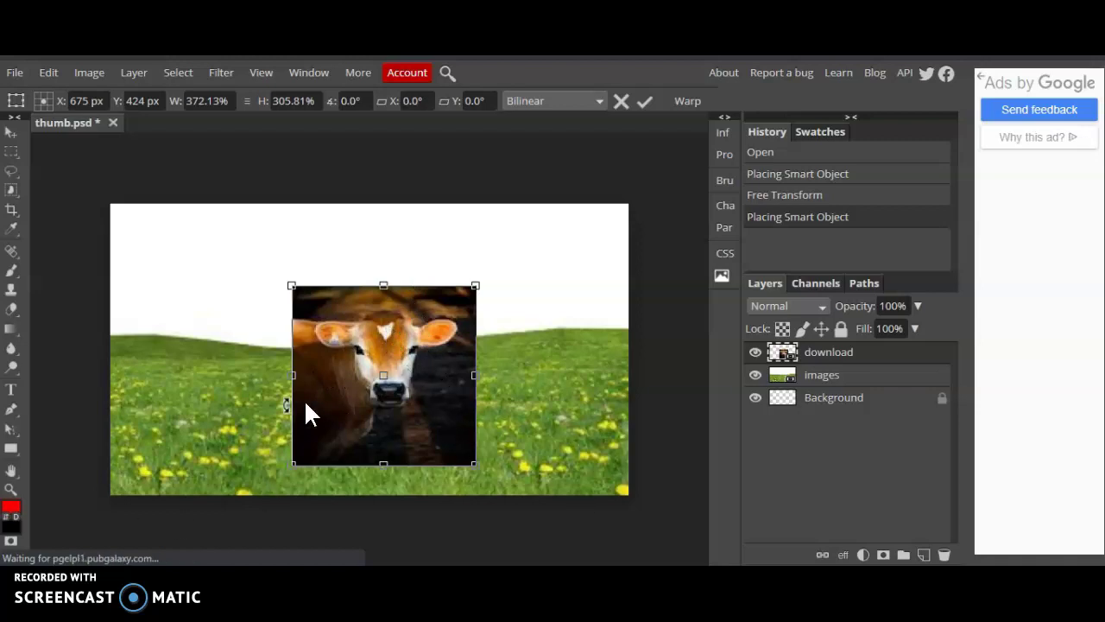
{"action": "left_click_drag", "start_coordinate": [464, 375], "coordinate": [425, 322]}
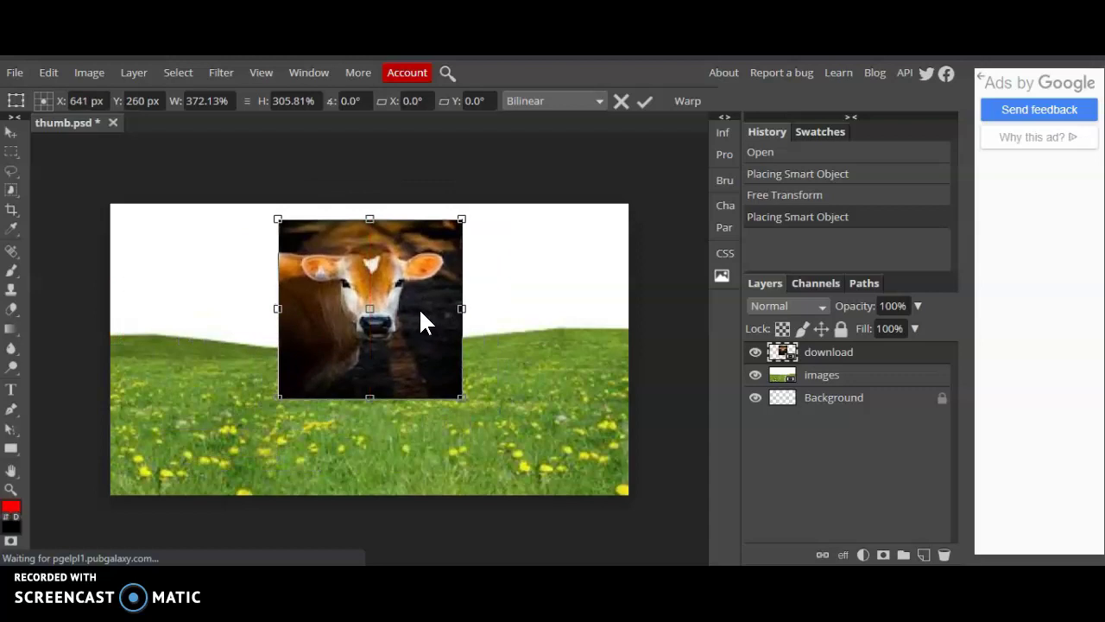
Place the mope.io logo picture from Pictures, scale it to about 210% and centre it in the white area above the meadow.
{"action": "left_click", "coordinate": [14, 73]}
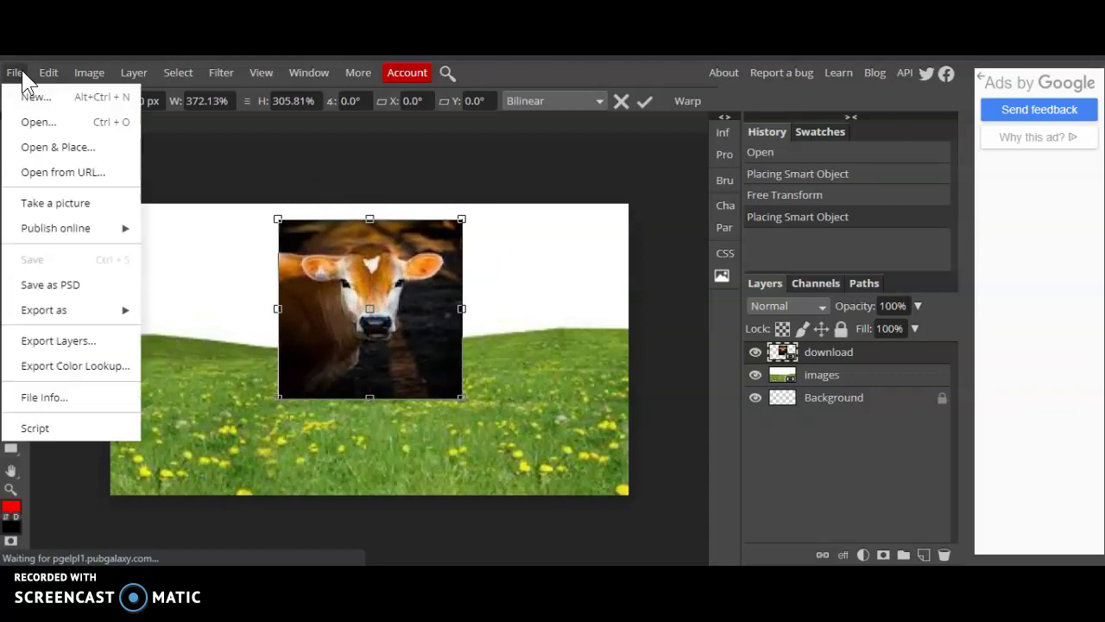
{"action": "left_click", "coordinate": [39, 146]}
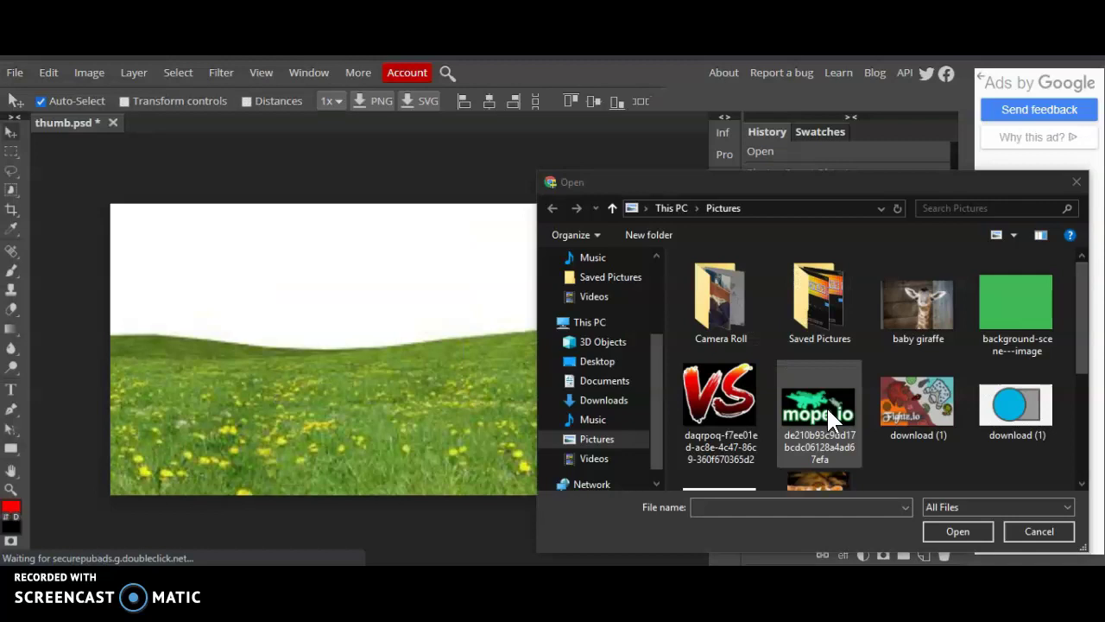
{"action": "left_click_drag", "start_coordinate": [827, 406], "coordinate": [352, 380]}
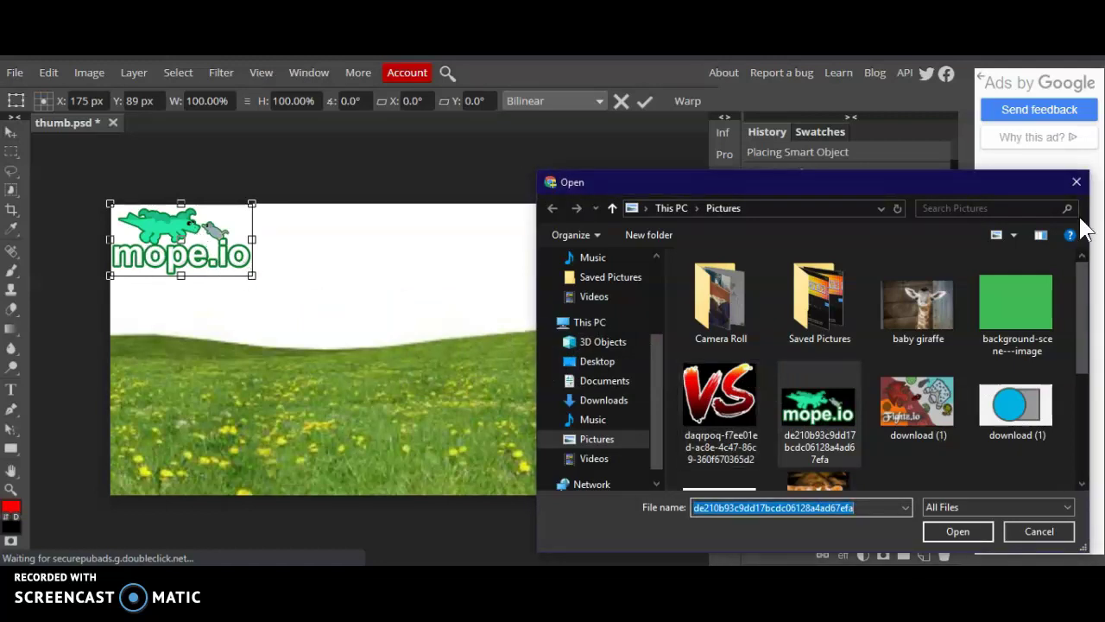
{"action": "left_click", "coordinate": [1077, 182]}
{"action": "left_click_drag", "start_coordinate": [200, 250], "coordinate": [412, 408]}
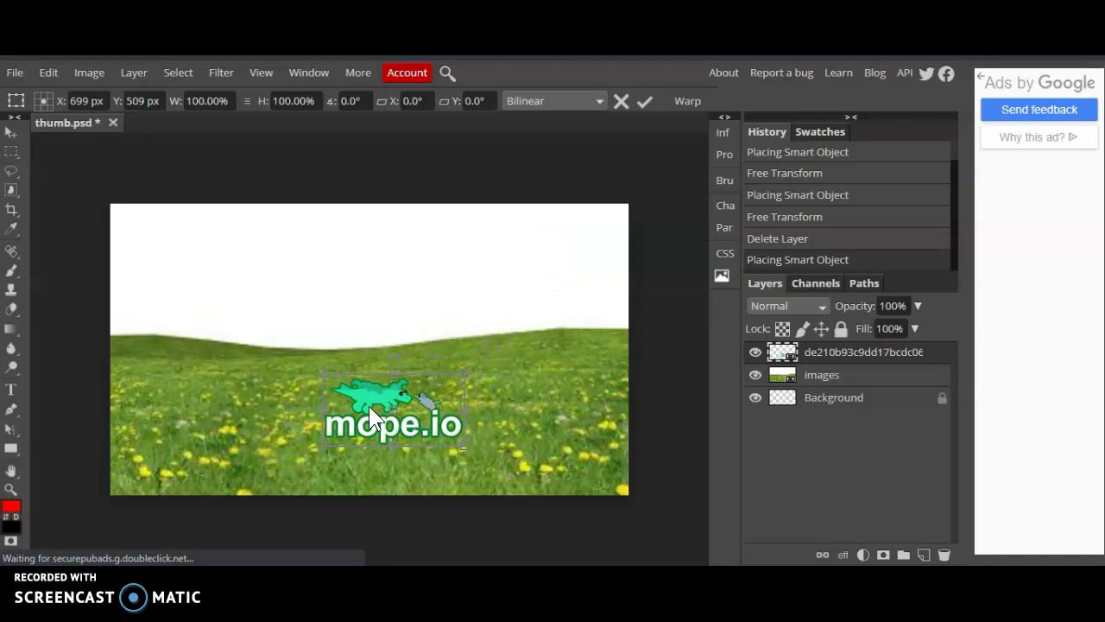
{"action": "left_click_drag", "start_coordinate": [327, 378], "coordinate": [388, 306]}
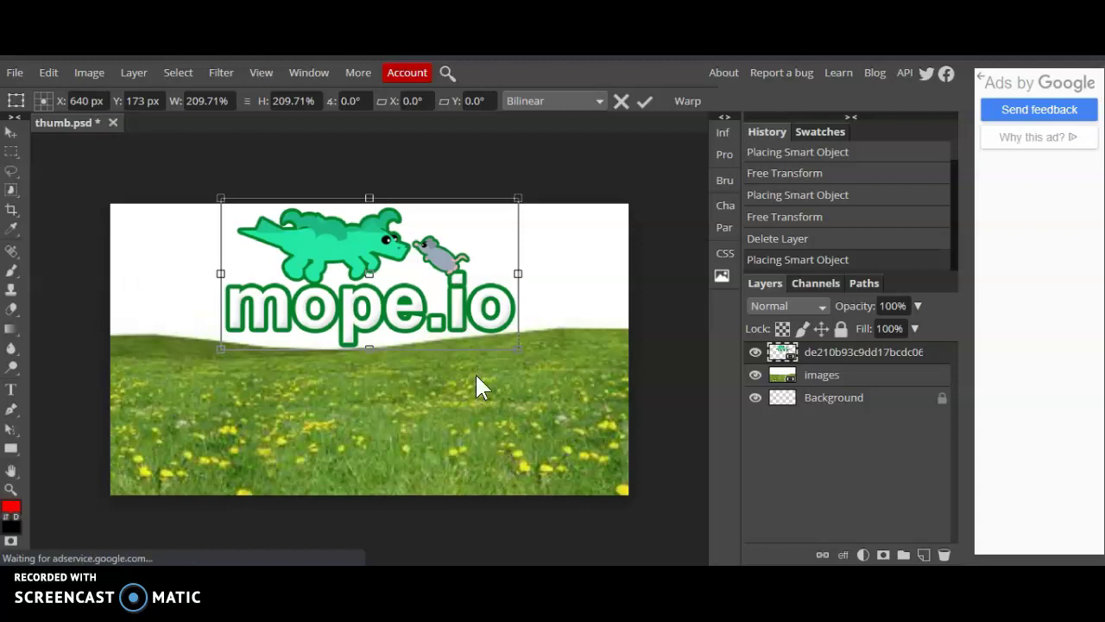
{"action": "left_click", "coordinate": [14, 72]}
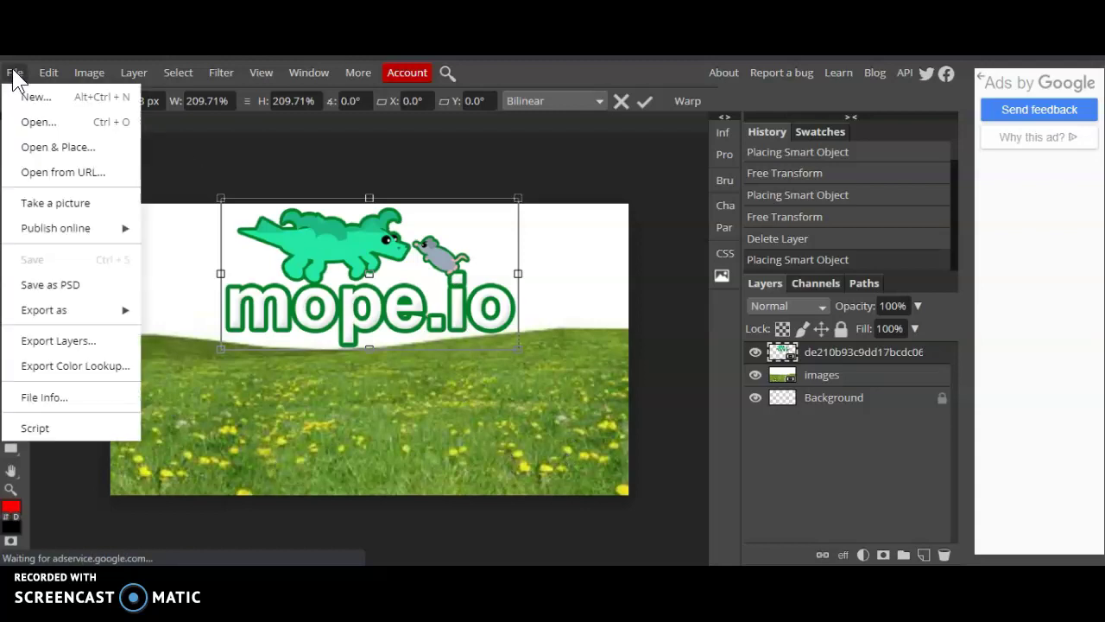
{"action": "mouse_move", "coordinate": [97, 232]}
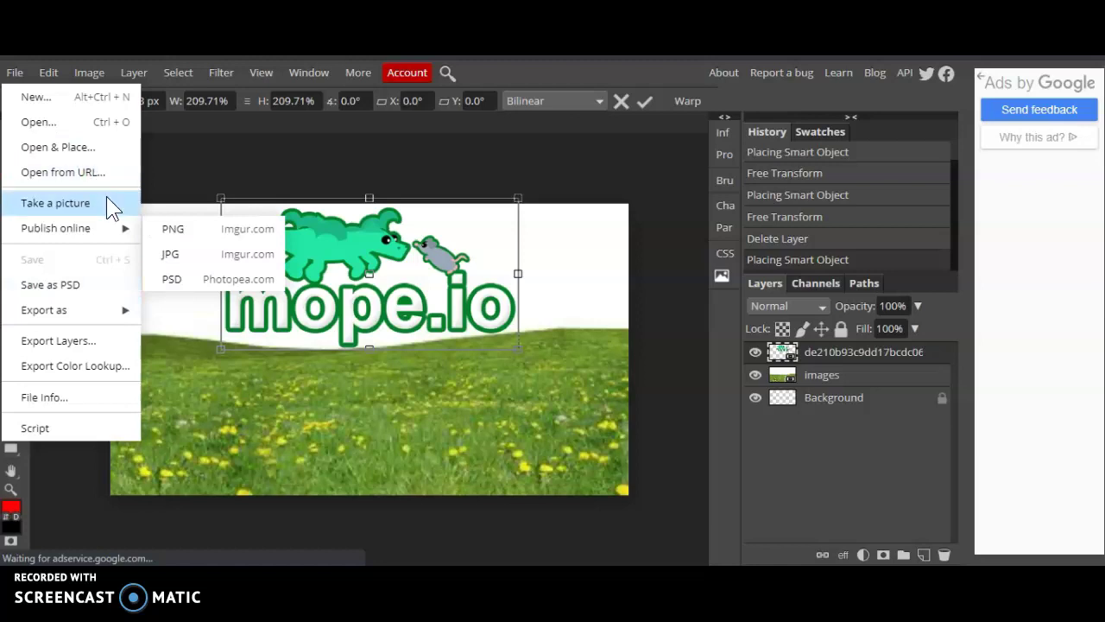
{"action": "mouse_move", "coordinate": [134, 72]}
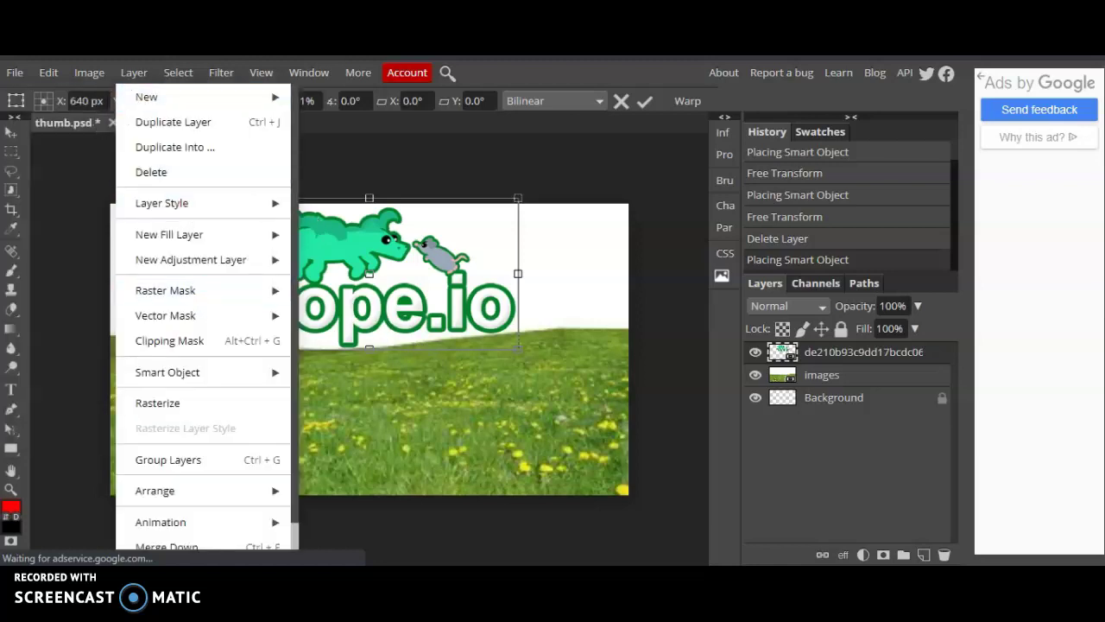
{"action": "left_click", "coordinate": [345, 174]}
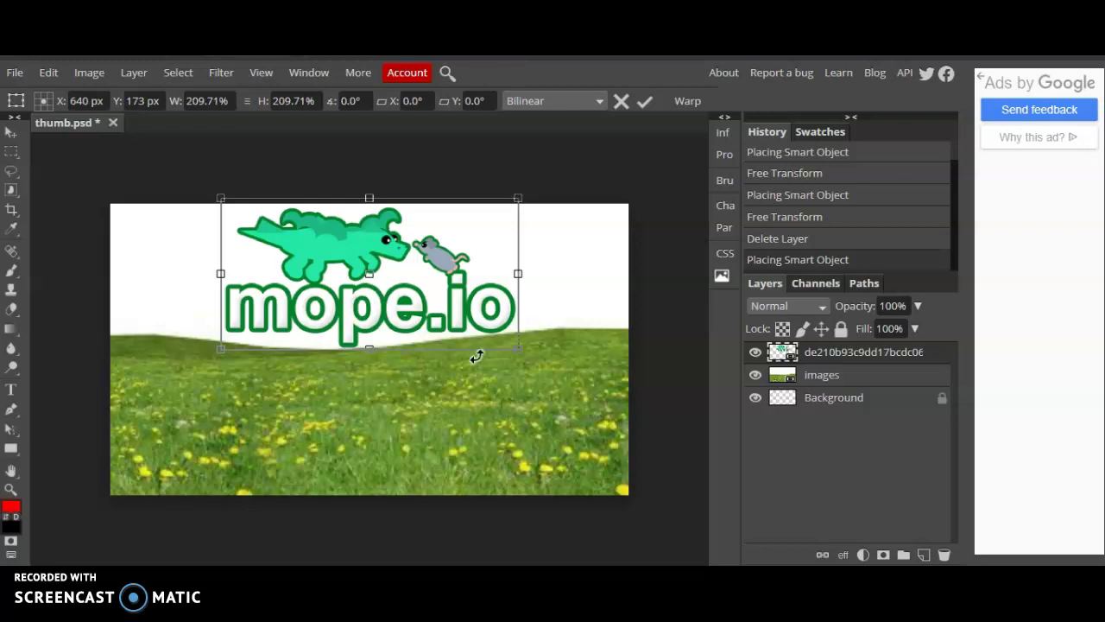
Apply a Gaussian Blur with a radius of 8.3 px to the mope.io logo layer.
{"action": "left_click", "coordinate": [221, 72]}
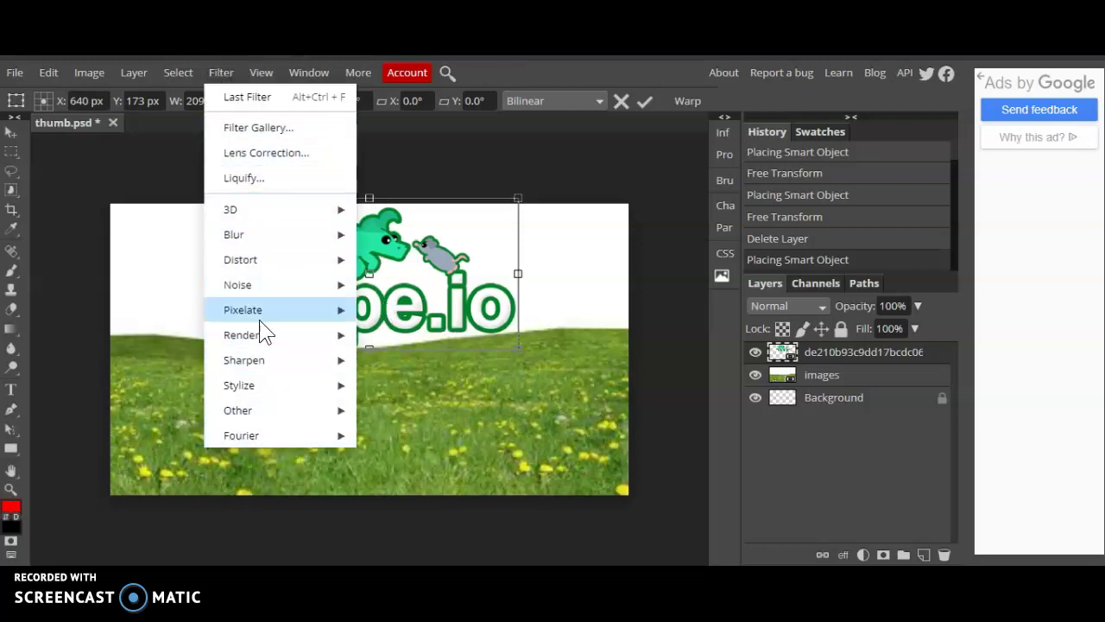
{"action": "mouse_move", "coordinate": [284, 225]}
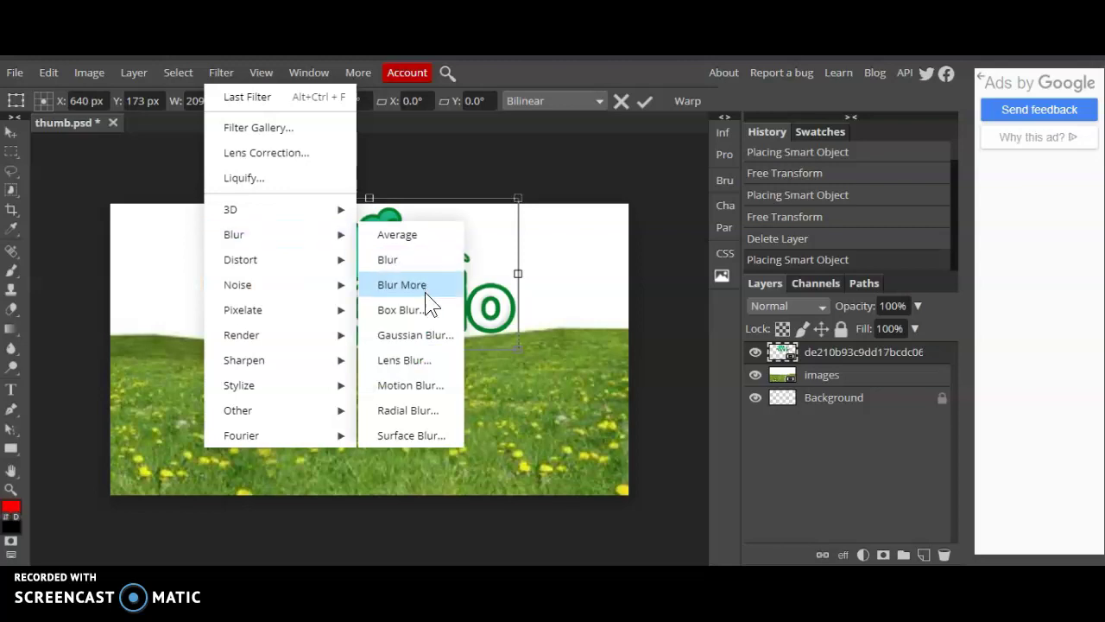
{"action": "left_click", "coordinate": [421, 334]}
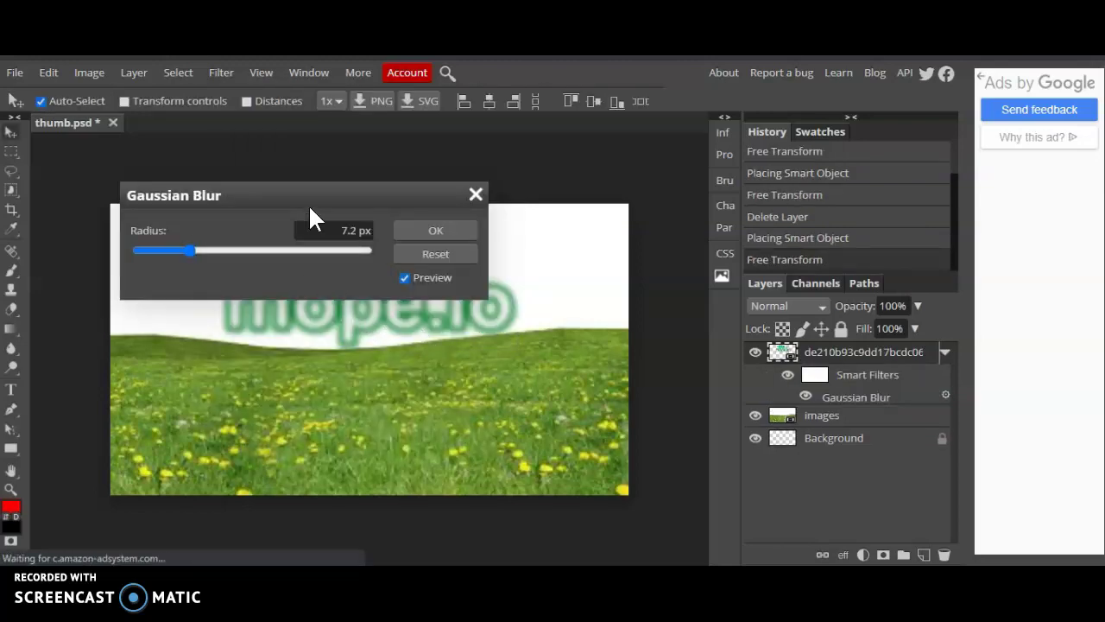
{"action": "left_click_drag", "start_coordinate": [352, 183], "coordinate": [426, 93]}
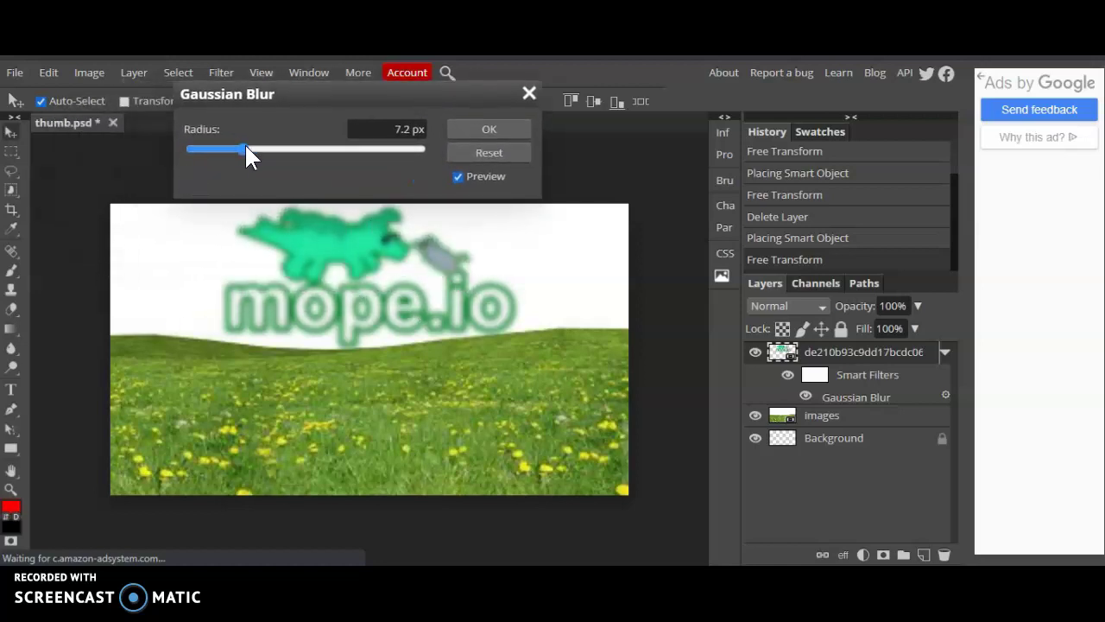
{"action": "left_click_drag", "start_coordinate": [246, 147], "coordinate": [182, 177]}
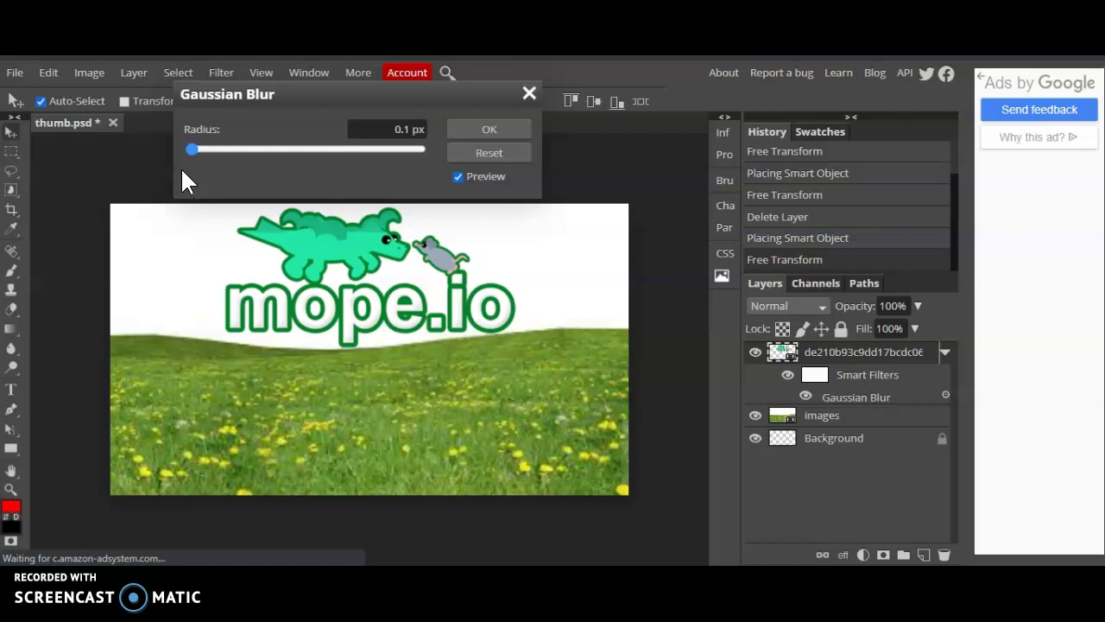
{"action": "left_click_drag", "start_coordinate": [192, 159], "coordinate": [247, 175]}
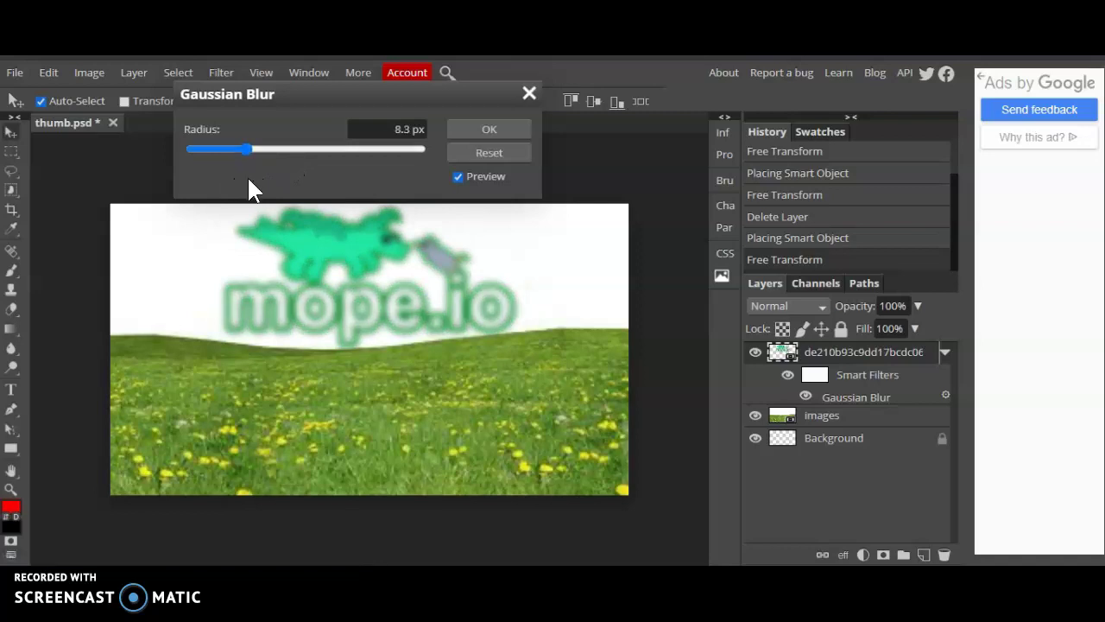
{"action": "left_click", "coordinate": [495, 135]}
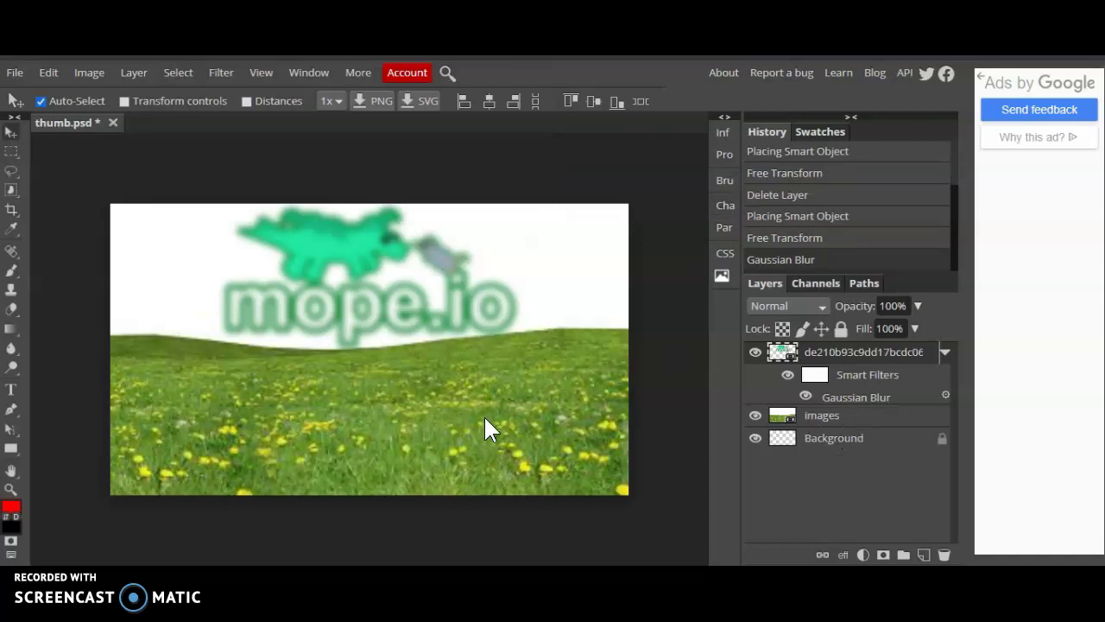
Apply a Gaussian Blur with a radius of 28.0 px to the meadow layer "images".
{"action": "left_click", "coordinate": [818, 421]}
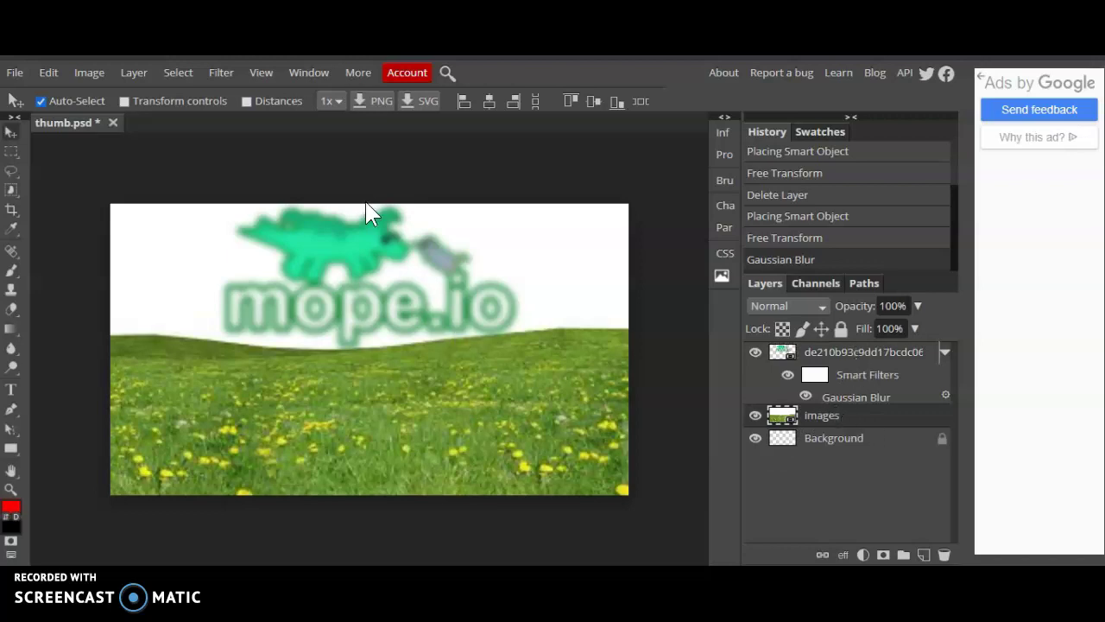
{"action": "left_click", "coordinate": [223, 73]}
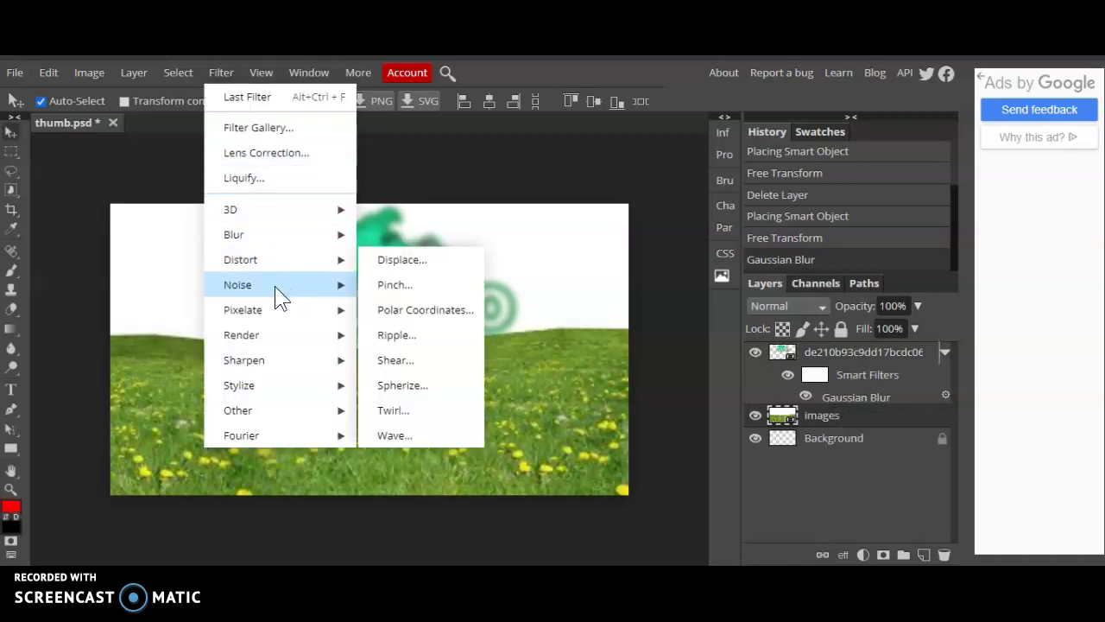
{"action": "mouse_move", "coordinate": [294, 234]}
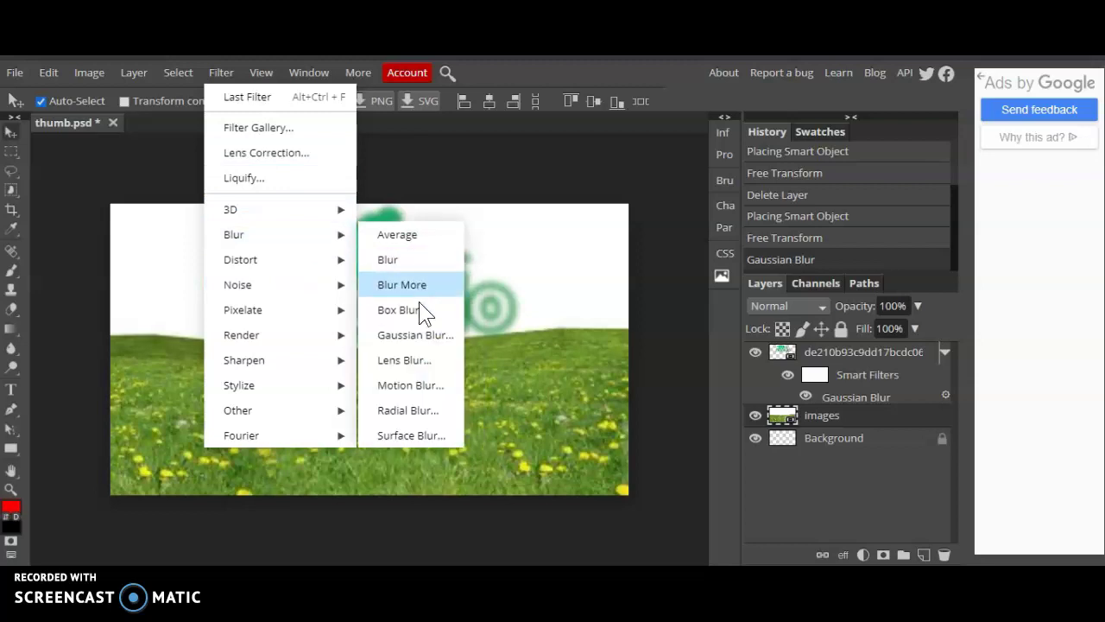
{"action": "left_click", "coordinate": [425, 334]}
{"action": "left_click_drag", "start_coordinate": [246, 150], "coordinate": [445, 146]}
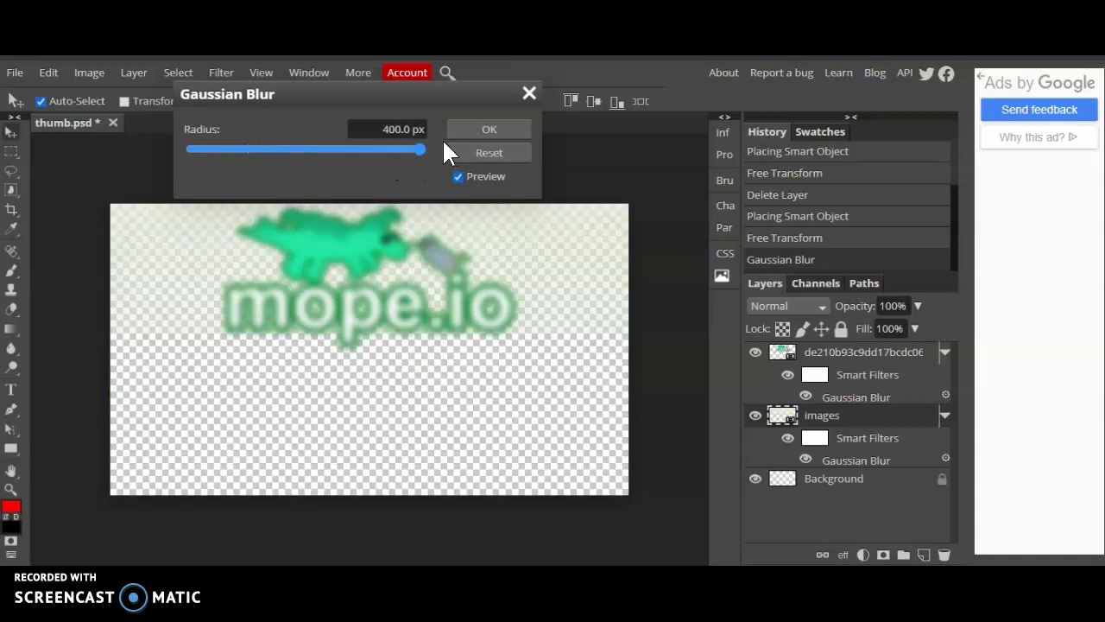
{"action": "left_click_drag", "start_coordinate": [372, 155], "coordinate": [277, 150]}
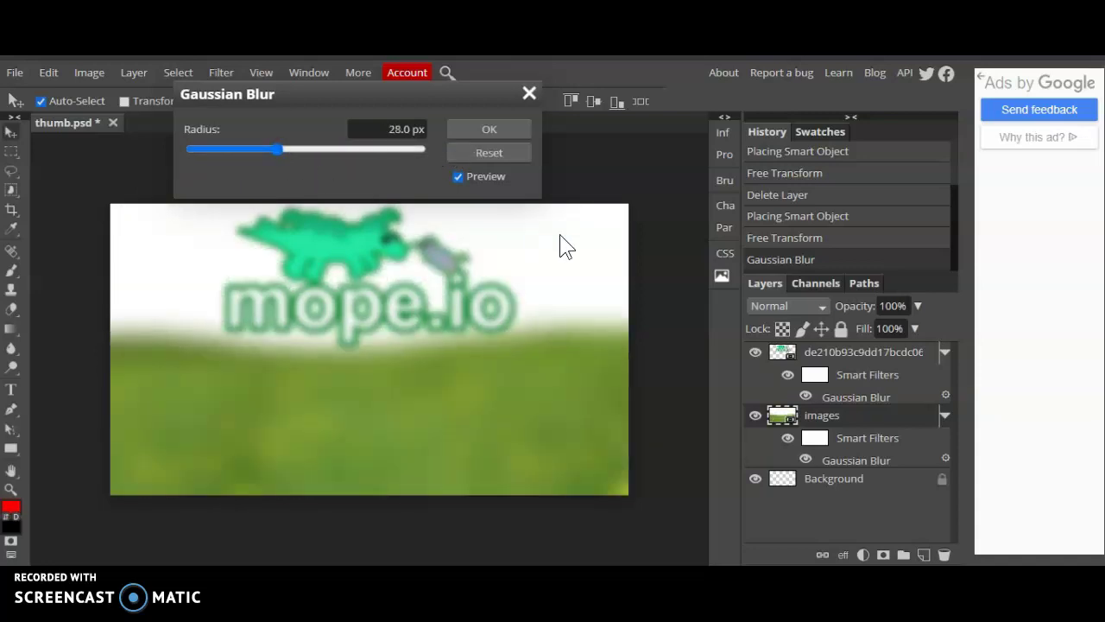
{"action": "left_click", "coordinate": [490, 129]}
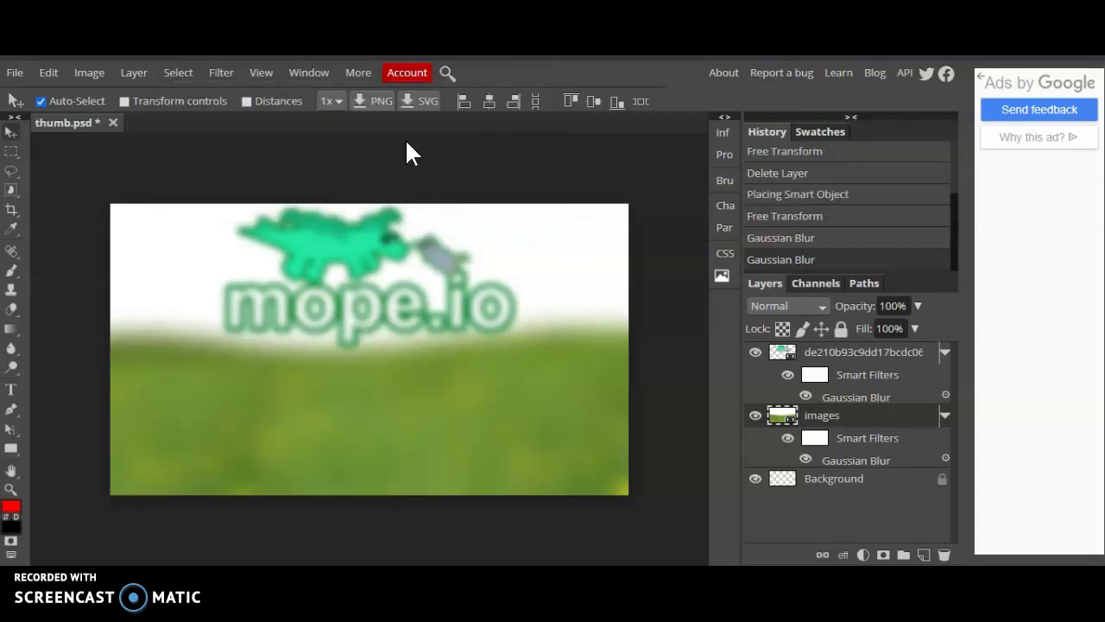
Add a second Gaussian Blur with a radius of 0.1 px to the mope.io logo layer.
{"action": "left_click", "coordinate": [877, 358]}
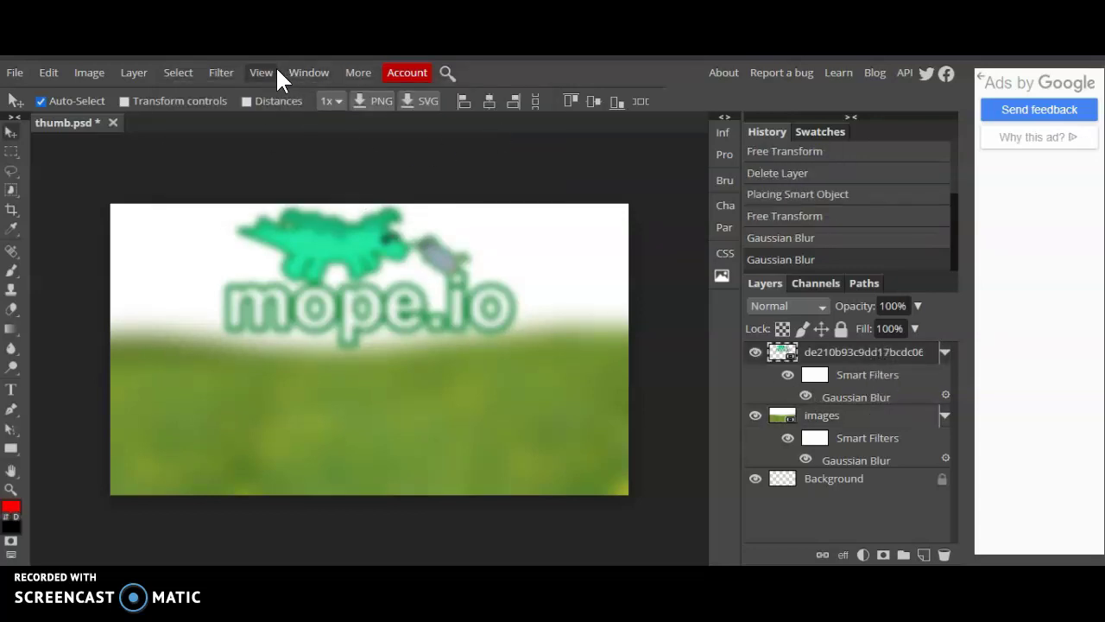
{"action": "left_click", "coordinate": [223, 74]}
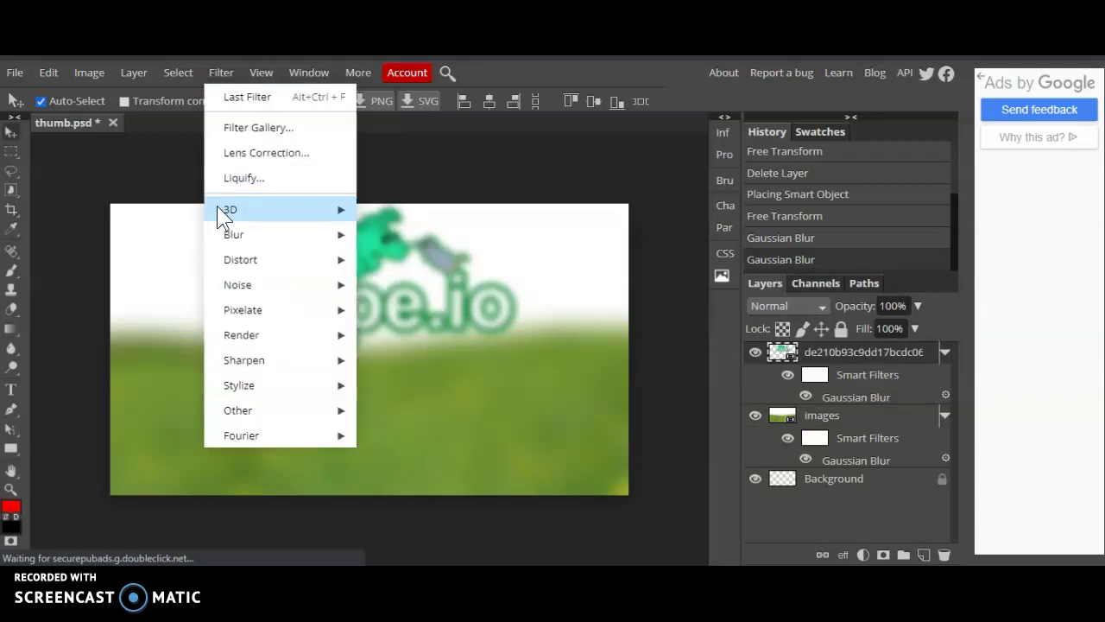
{"action": "mouse_move", "coordinate": [237, 237]}
{"action": "left_click", "coordinate": [405, 331]}
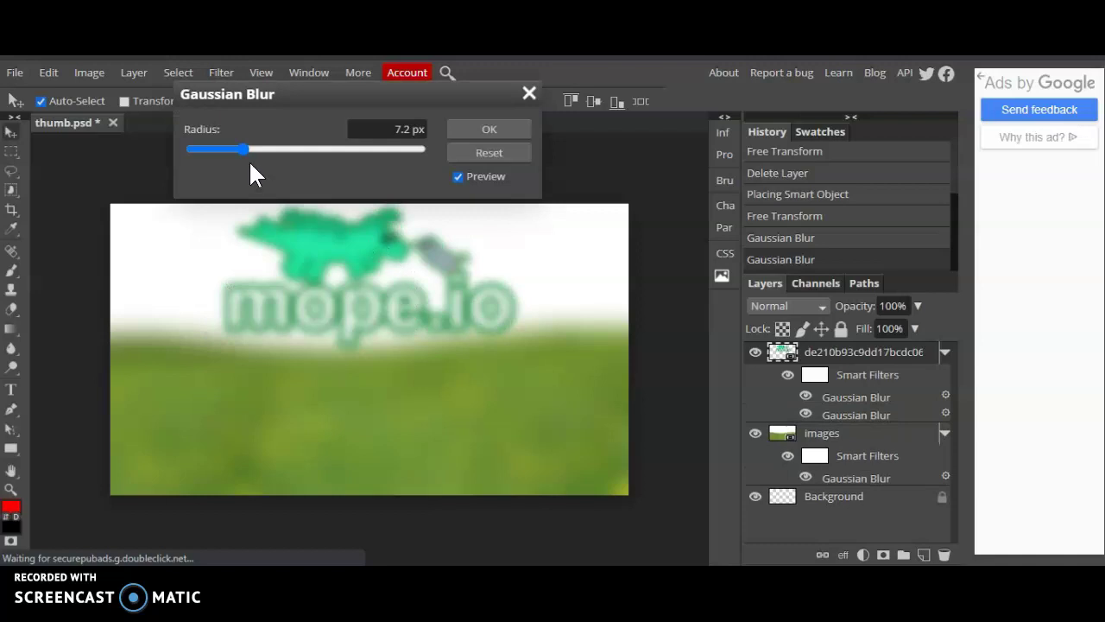
{"action": "left_click_drag", "start_coordinate": [245, 146], "coordinate": [156, 181]}
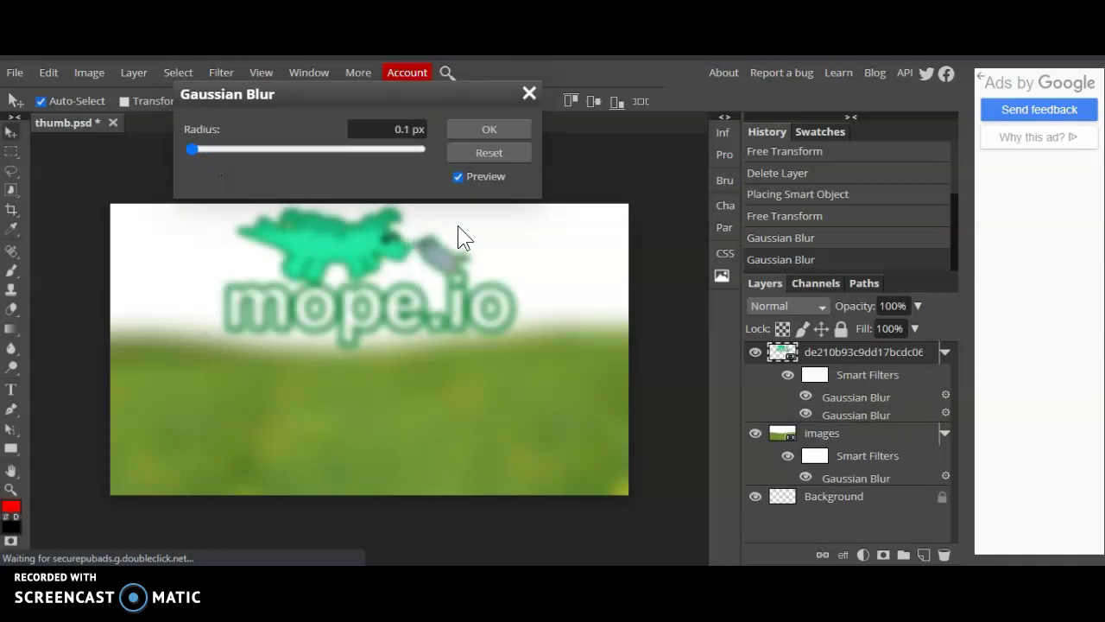
{"action": "left_click", "coordinate": [490, 131]}
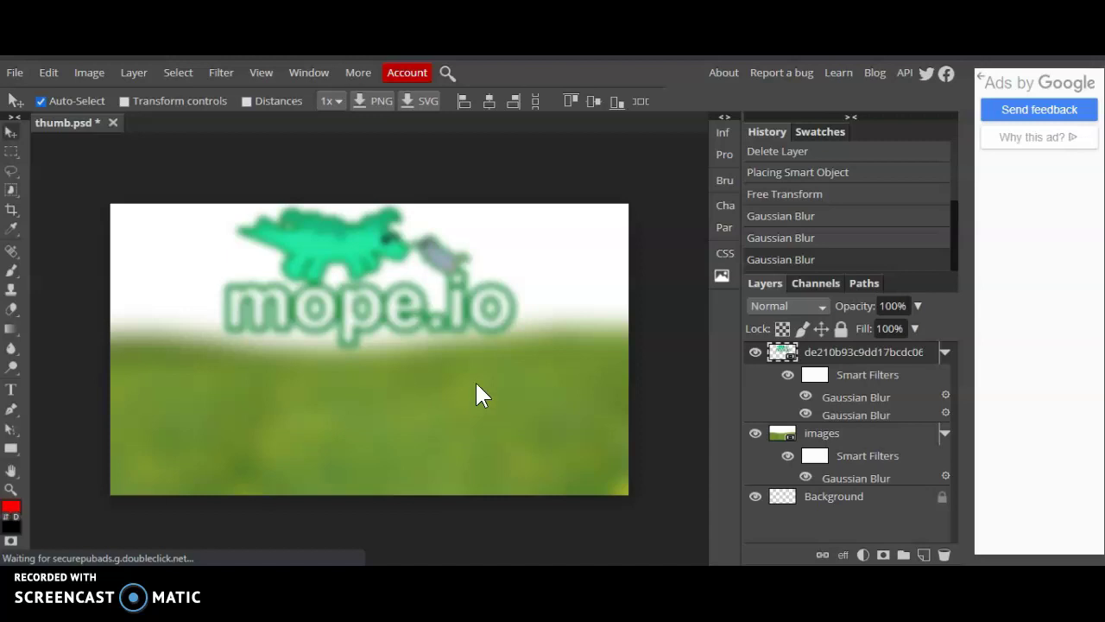
Check the mope.io logo's Gaussian Blur settings and delete the logo layer together with its filters.
{"action": "double_click", "coordinate": [835, 401]}
{"action": "double_click", "coordinate": [839, 406]}
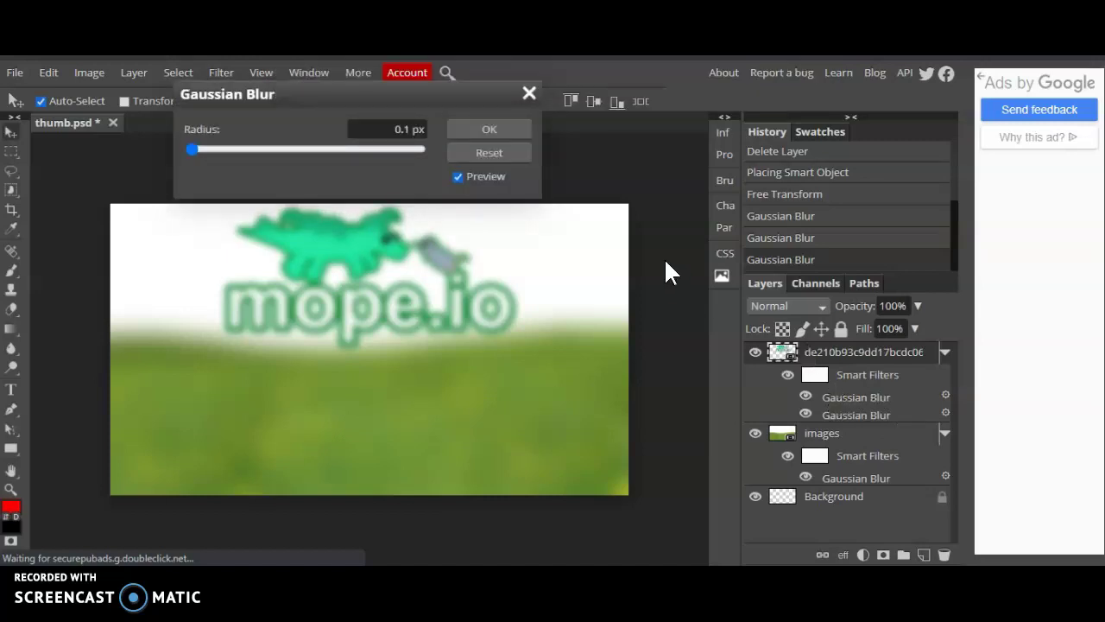
{"action": "left_click", "coordinate": [465, 127]}
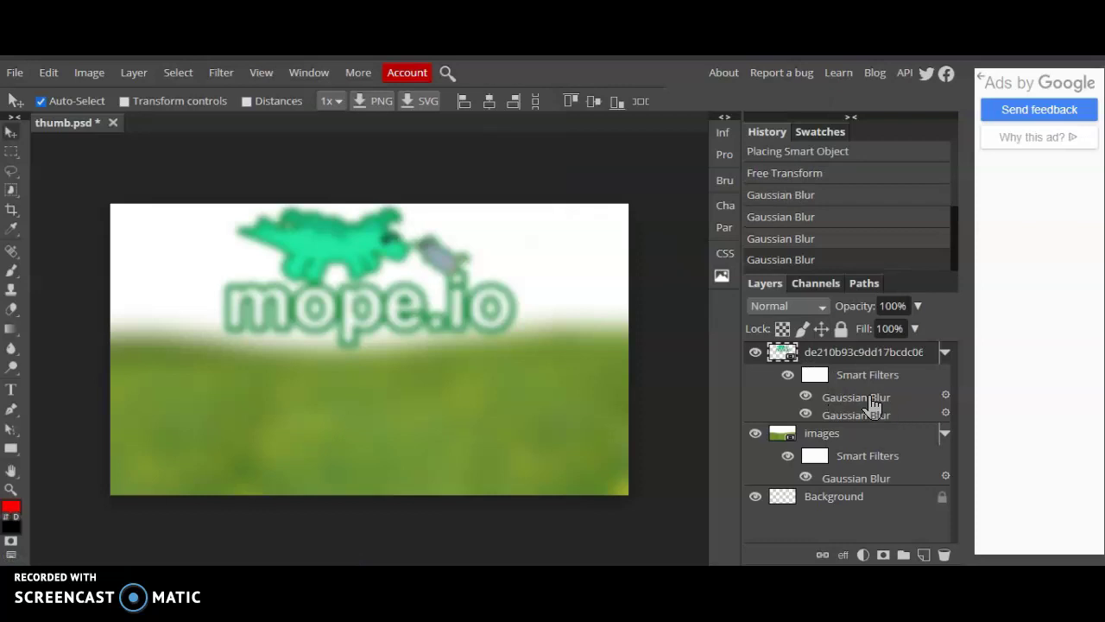
{"action": "key", "text": "Delete"}
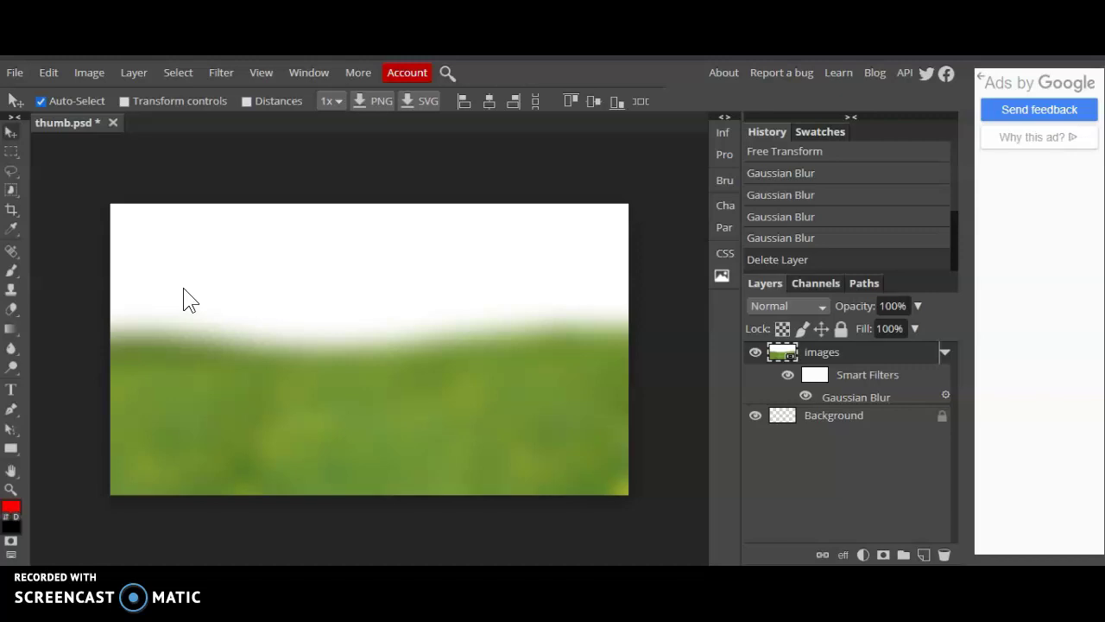
Export the blurred meadow as a 1280 x 720 px PNG at 100% quality and open the downloaded thumb.png.
{"action": "left_click", "coordinate": [15, 73]}
{"action": "mouse_move", "coordinate": [48, 72]}
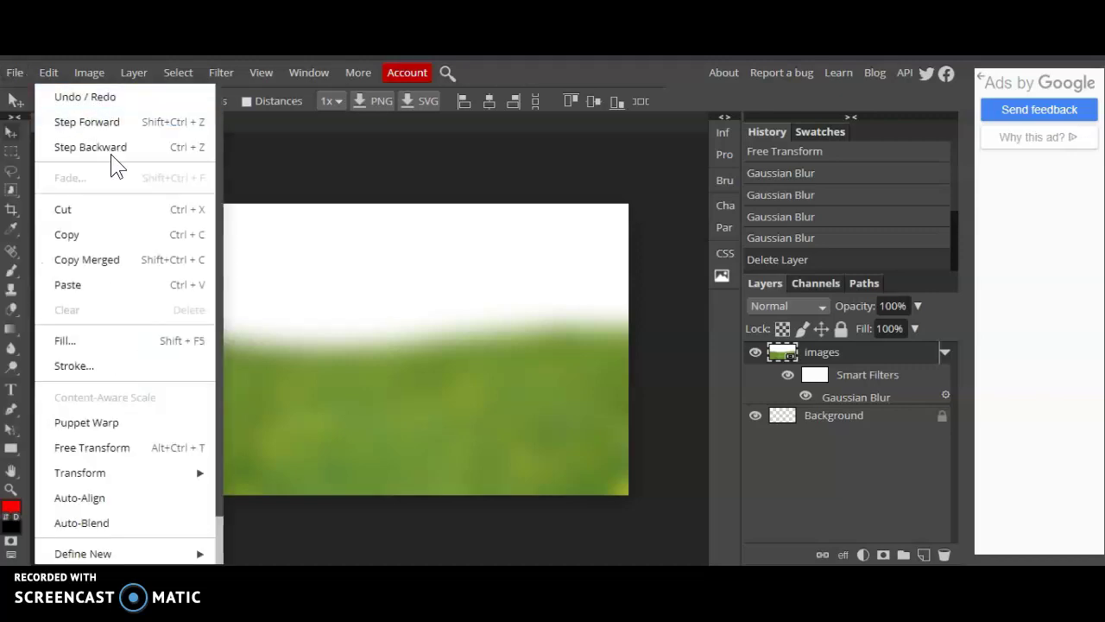
{"action": "left_click", "coordinate": [13, 75]}
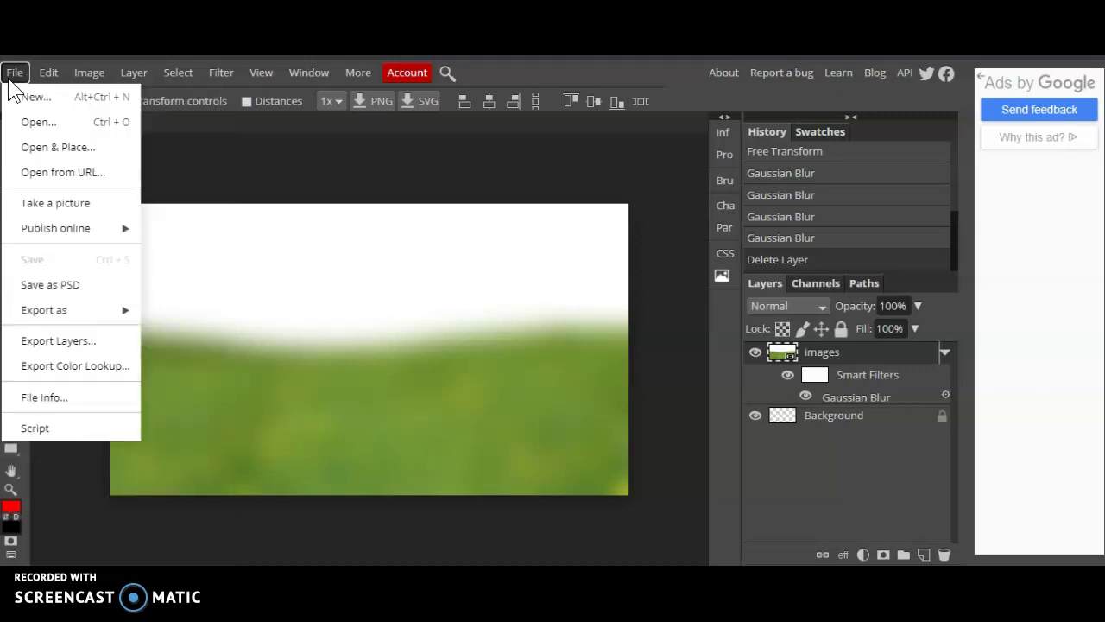
{"action": "mouse_move", "coordinate": [27, 315]}
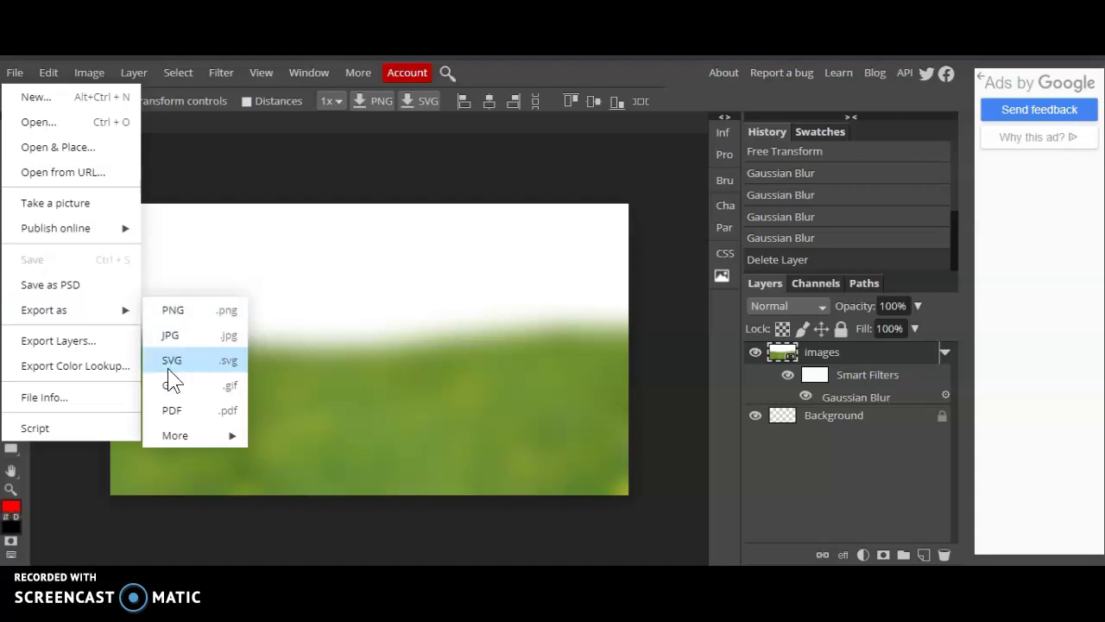
{"action": "left_click", "coordinate": [191, 316]}
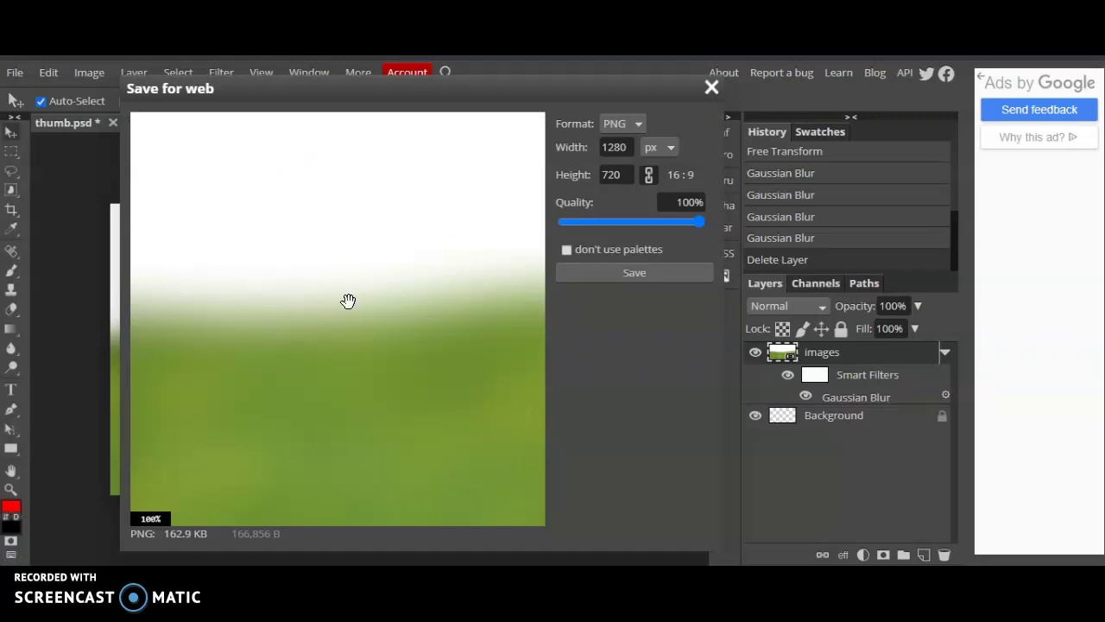
{"action": "scroll", "coordinate": [313, 278], "scroll_direction": "down", "scroll_amount": 2}
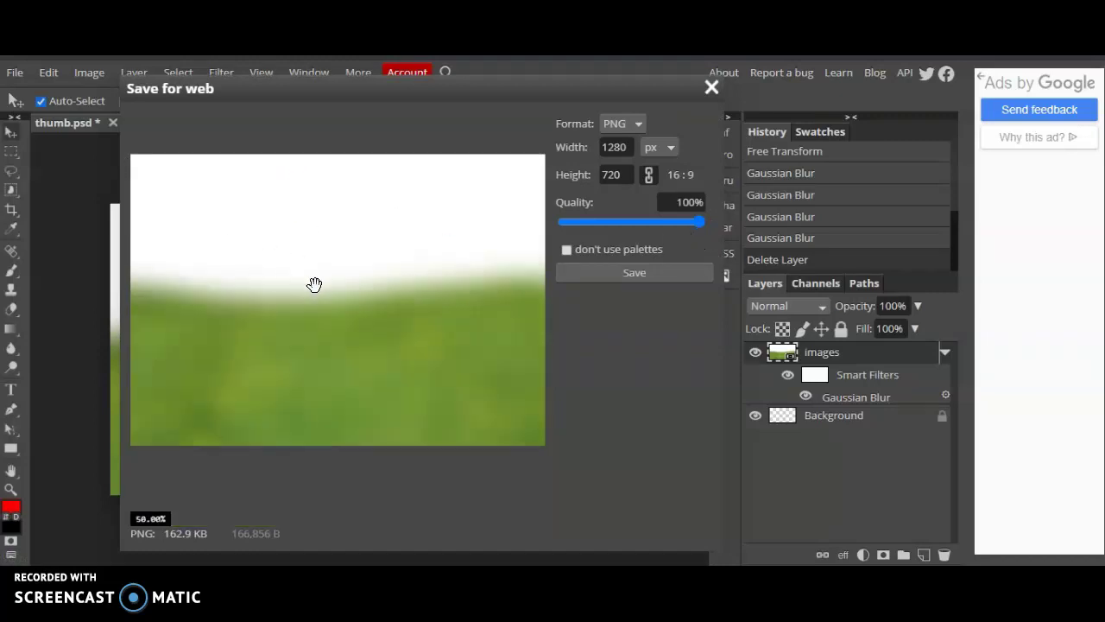
{"action": "scroll", "coordinate": [313, 285], "scroll_direction": "down", "scroll_amount": 2}
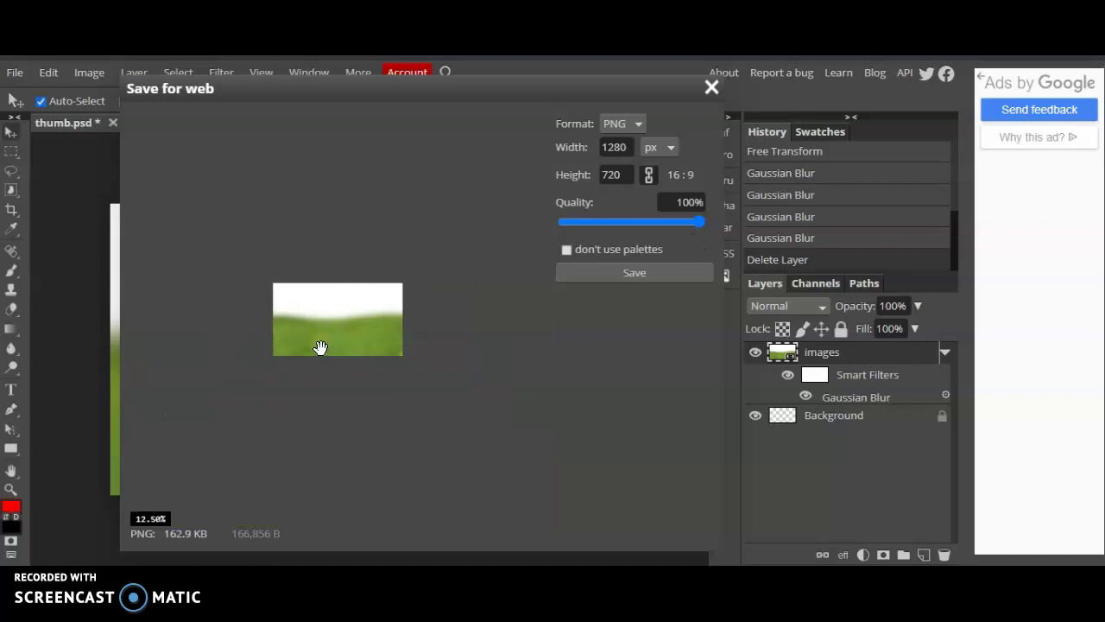
{"action": "scroll", "coordinate": [321, 347], "scroll_direction": "up", "scroll_amount": 2}
{"action": "scroll", "coordinate": [320, 348], "scroll_direction": "up", "scroll_amount": 1}
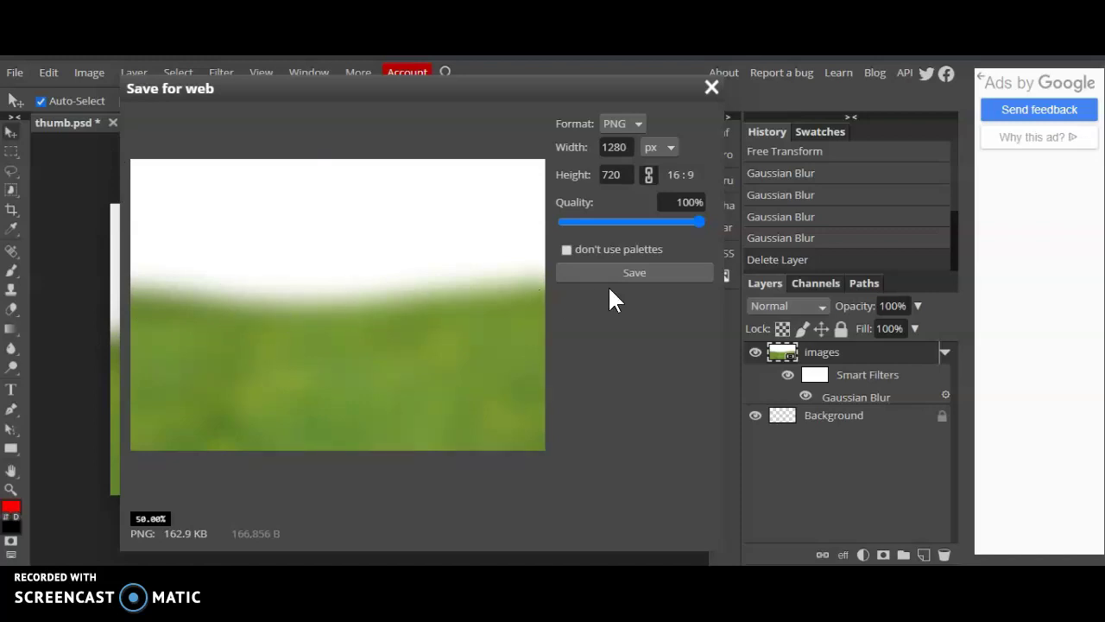
{"action": "left_click", "coordinate": [631, 274]}
{"action": "left_click", "coordinate": [81, 534]}
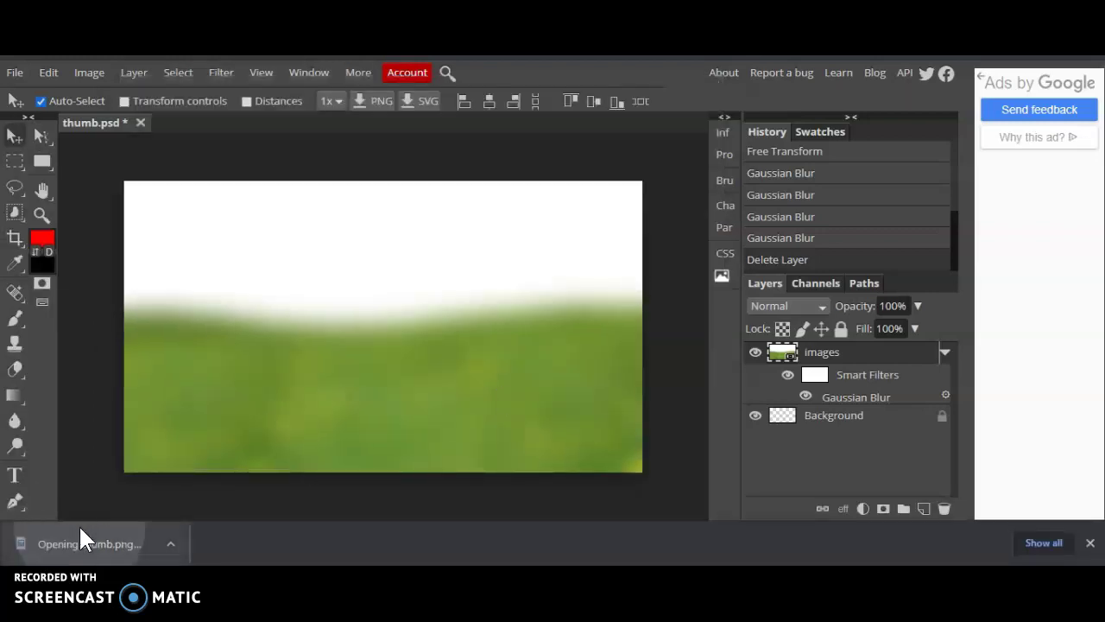